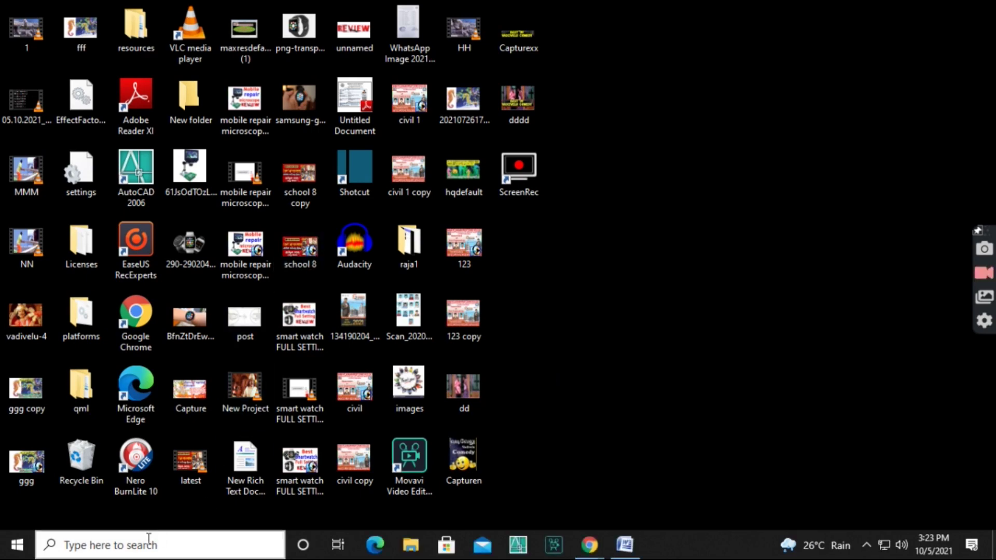
Launch Adobe Photoshop 7.0 from the Recent list in Windows taskbar search
{"action": "left_click", "coordinate": [141, 546]}
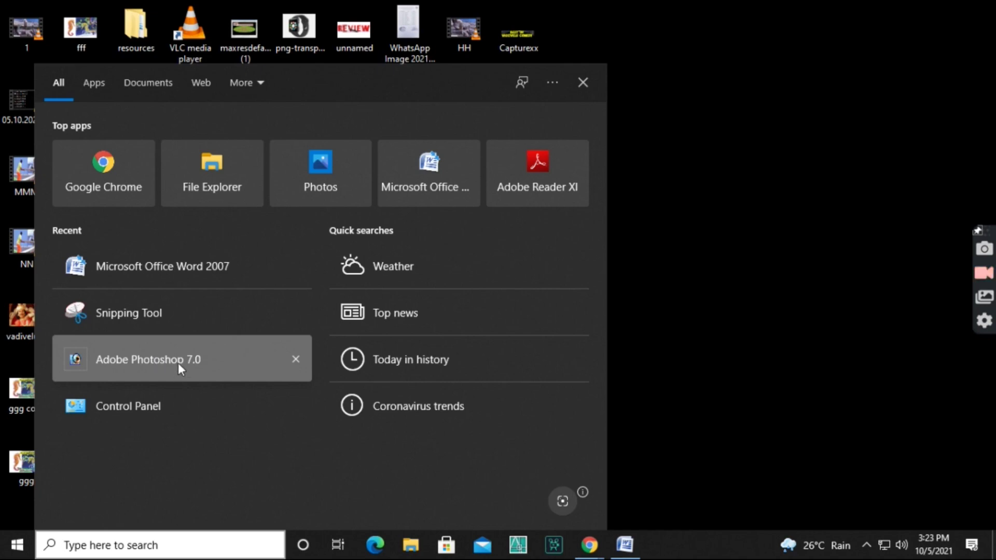
{"action": "left_click", "coordinate": [178, 360]}
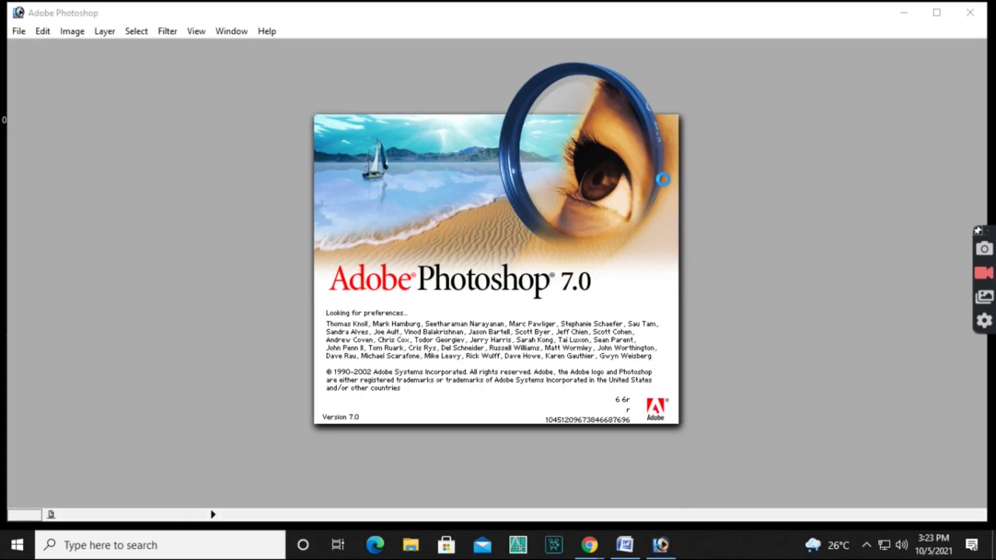
Once Photoshop loads, reposition the toolbox palette on the left and bring up the File menu
{"action": "right_click", "coordinate": [664, 180]}
{"action": "left_click", "coordinate": [690, 199]}
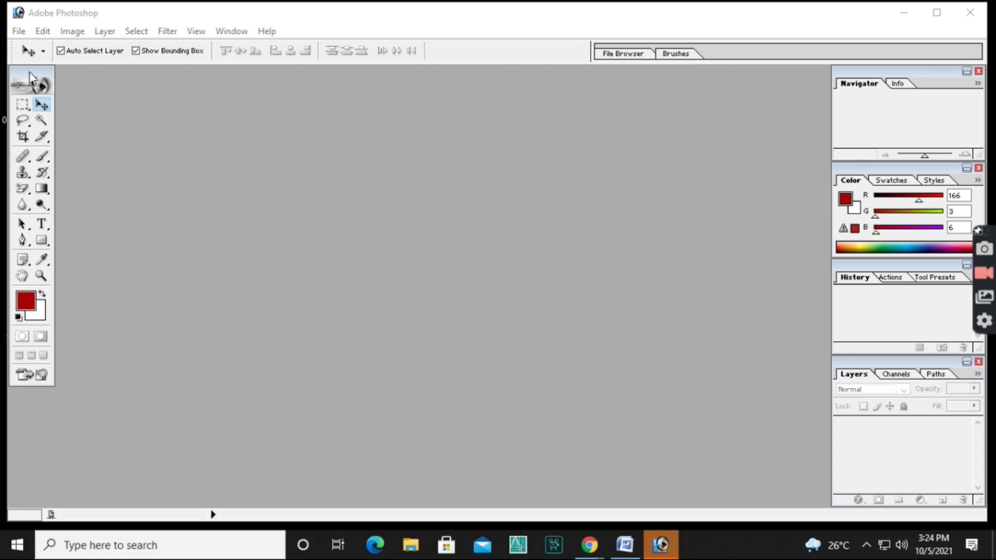
{"action": "left_click_drag", "start_coordinate": [31, 78], "coordinate": [300, 131]}
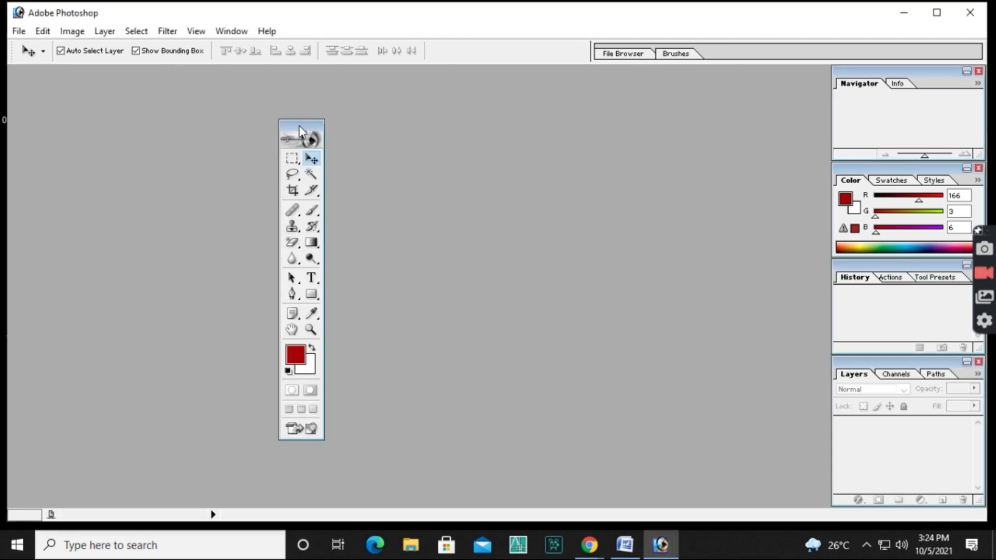
{"action": "left_click_drag", "start_coordinate": [299, 127], "coordinate": [63, 112]}
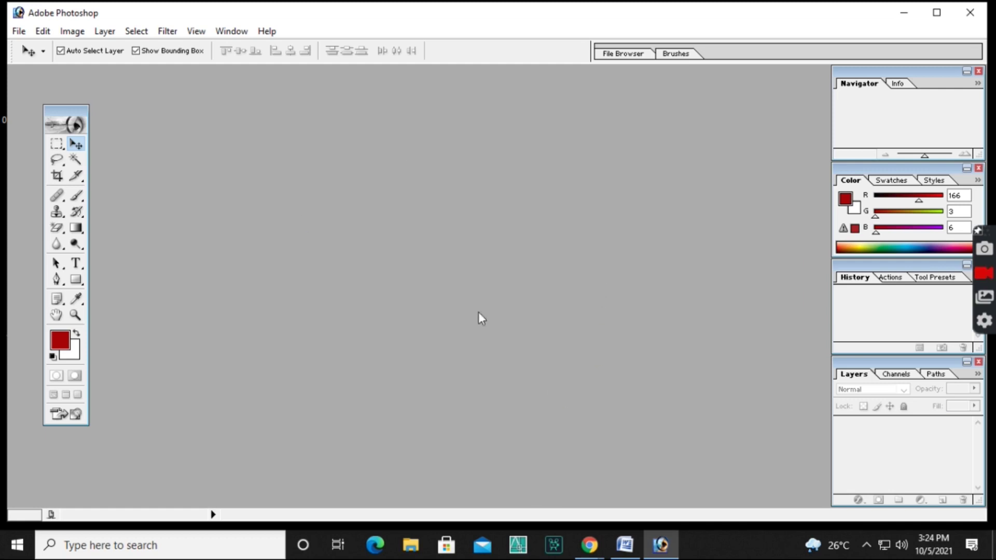
{"action": "left_click", "coordinate": [19, 32]}
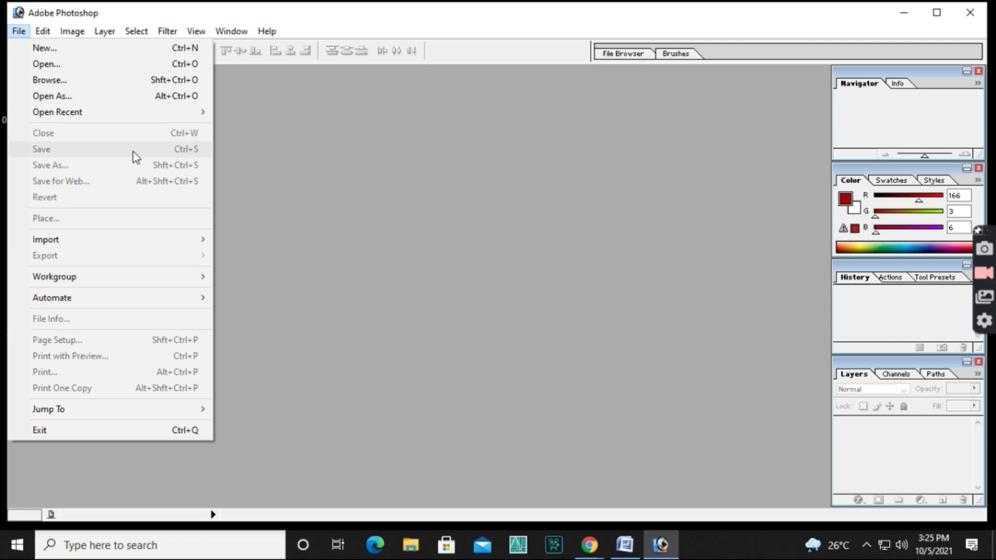
Create a new document named 'image', 5 × 5 inches at 300 pixels/inch
{"action": "left_click", "coordinate": [44, 49]}
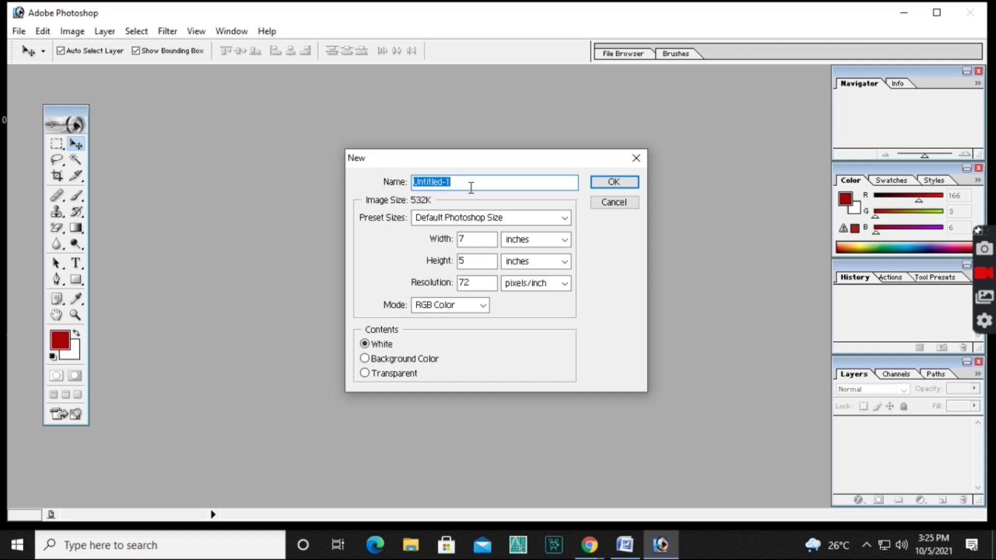
{"action": "type", "text": "im"}
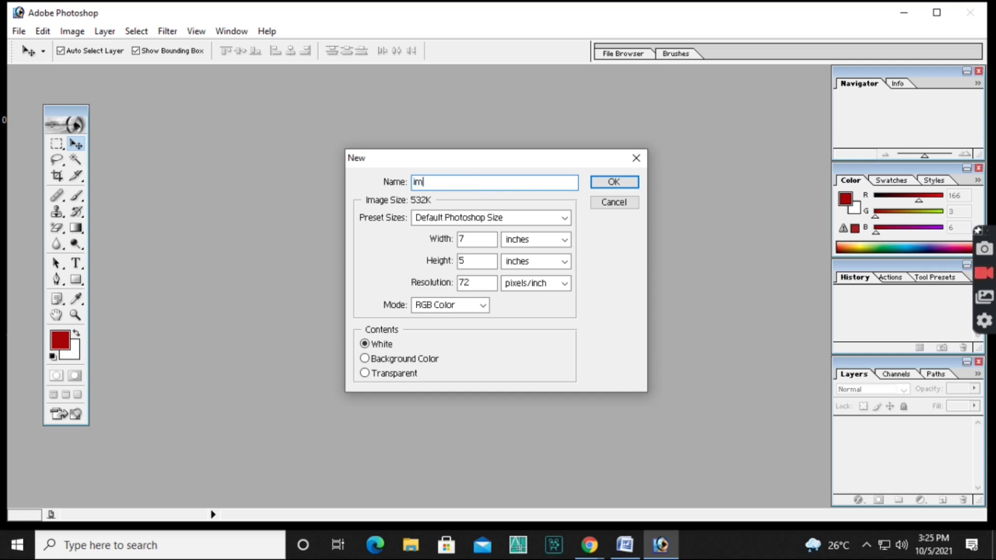
{"action": "type", "text": "age"}
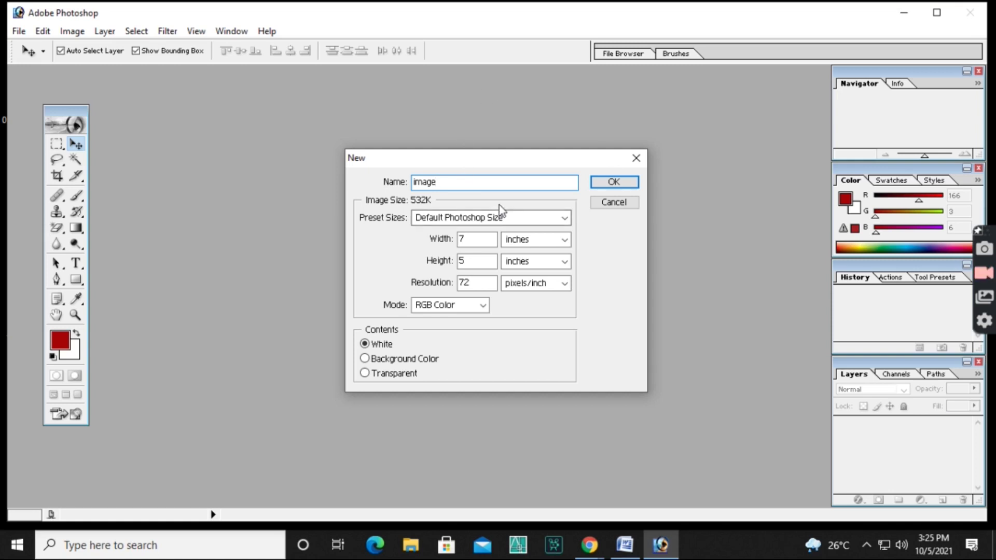
{"action": "left_click", "coordinate": [464, 240]}
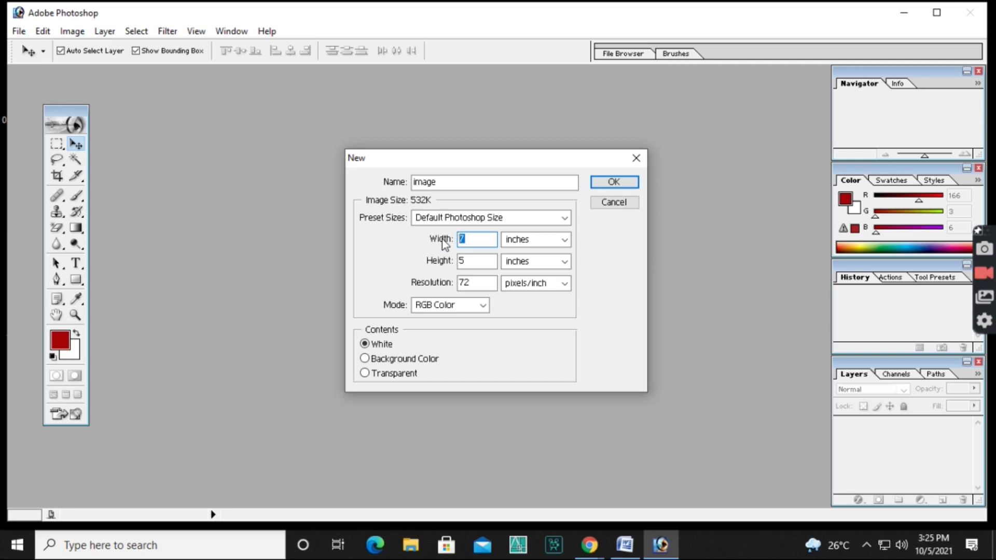
{"action": "left_click", "coordinate": [538, 239]}
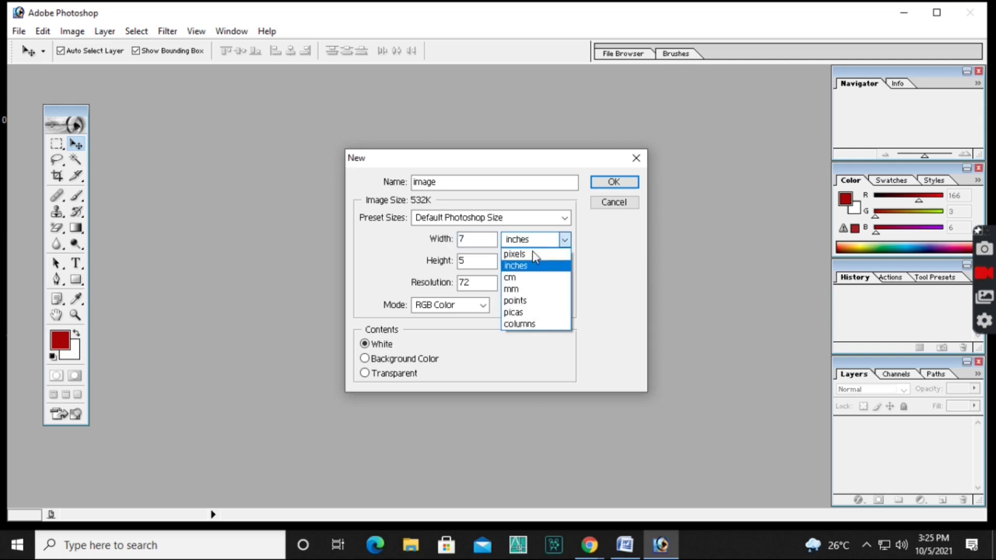
{"action": "left_click", "coordinate": [526, 267]}
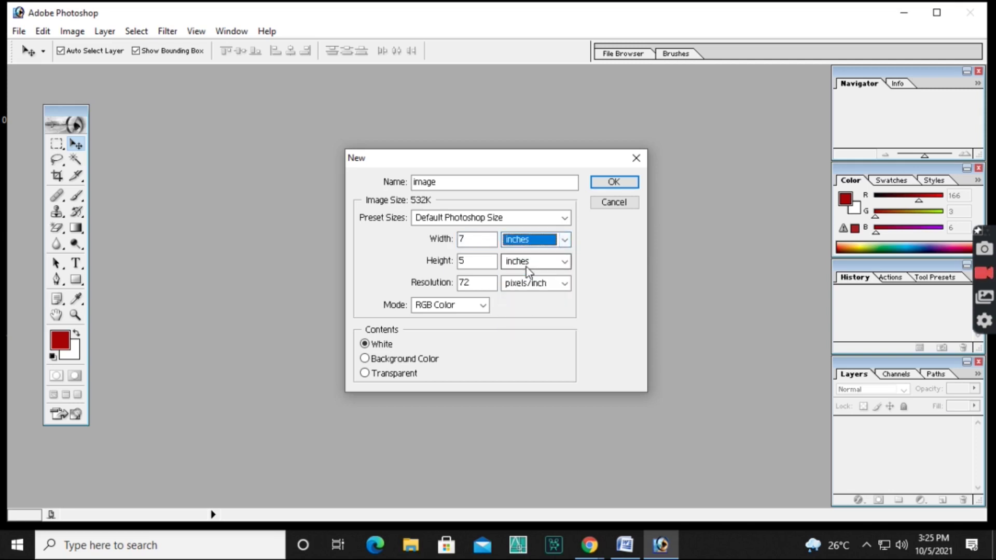
{"action": "left_click", "coordinate": [477, 238]}
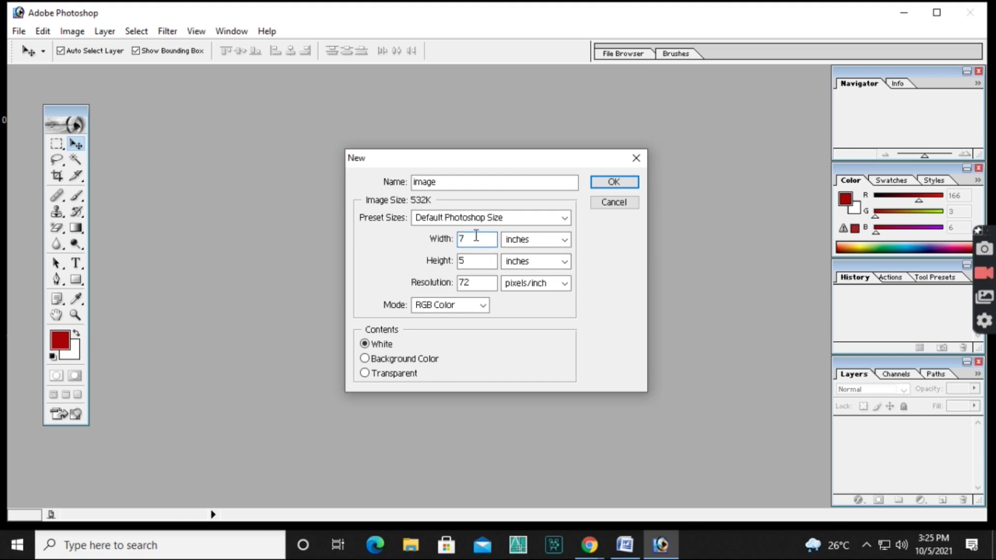
{"action": "type", "text": "5"}
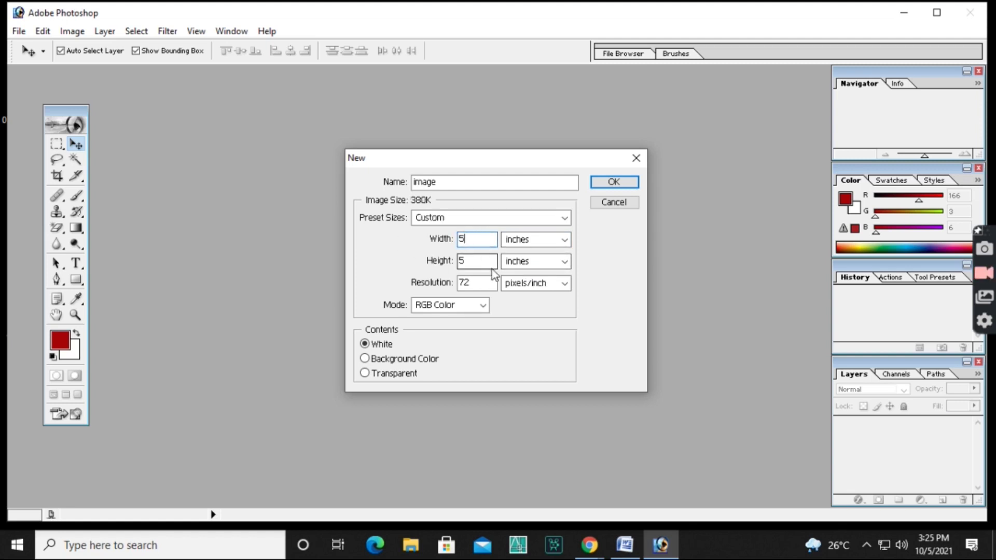
{"action": "double_click", "coordinate": [467, 283]}
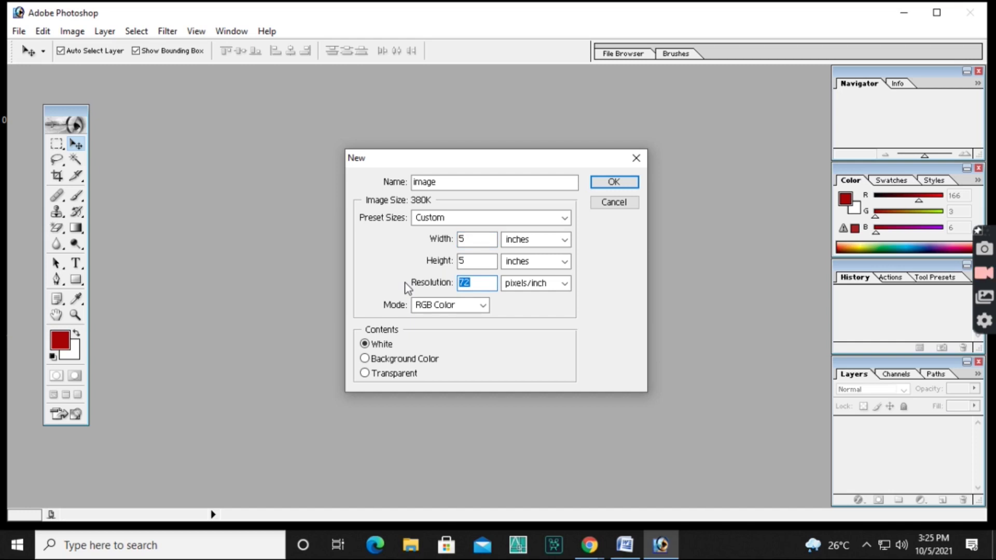
{"action": "type", "text": "3"}
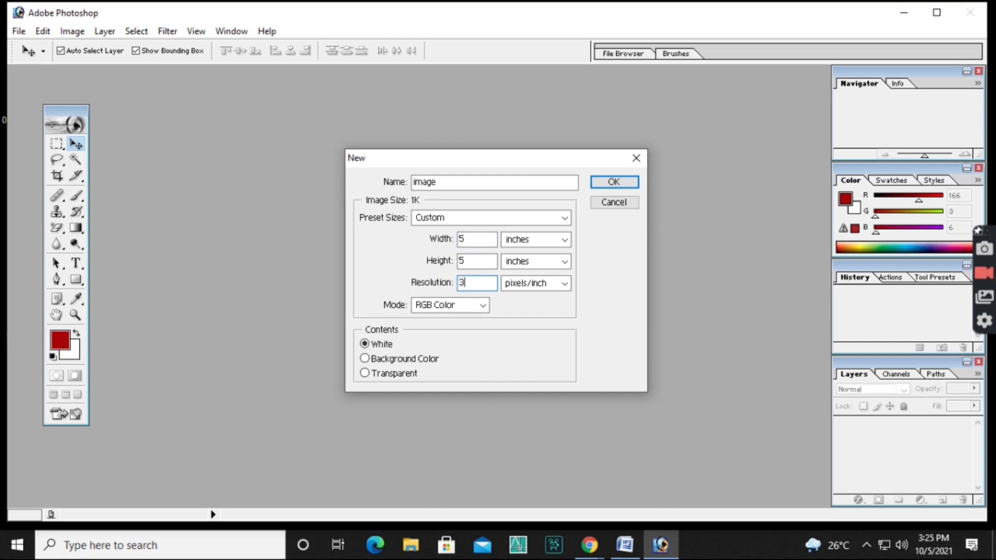
{"action": "type", "text": "00"}
{"action": "left_click", "coordinate": [611, 181]}
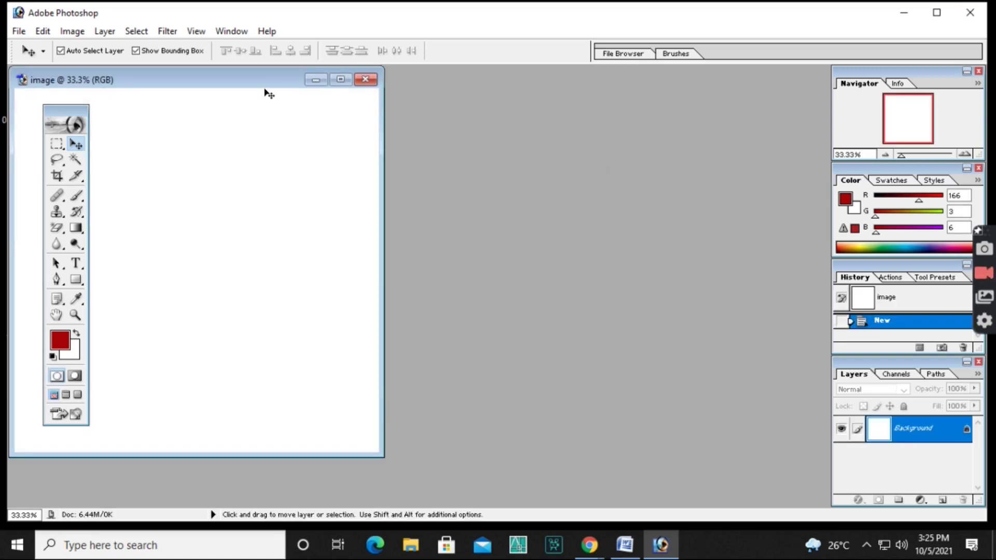
Centre the document window, convert Background into Layer 0, and lock all its properties
{"action": "left_click_drag", "start_coordinate": [261, 92], "coordinate": [515, 103]}
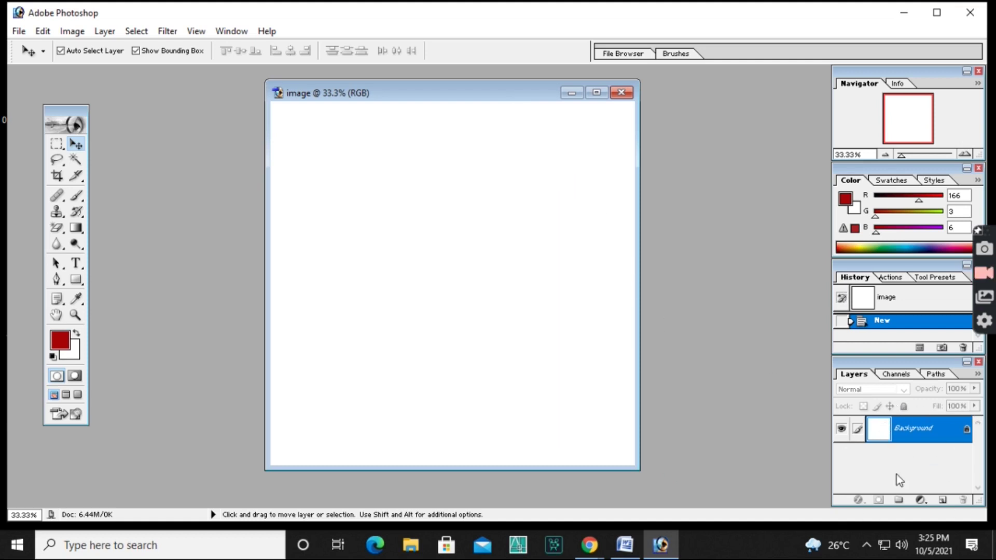
{"action": "double_click", "coordinate": [967, 434]}
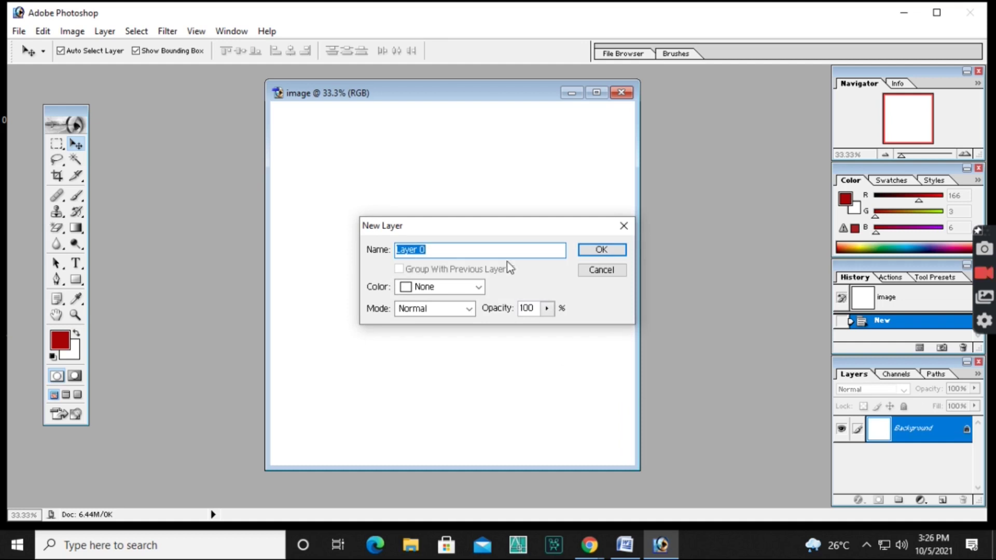
{"action": "left_click", "coordinate": [591, 247]}
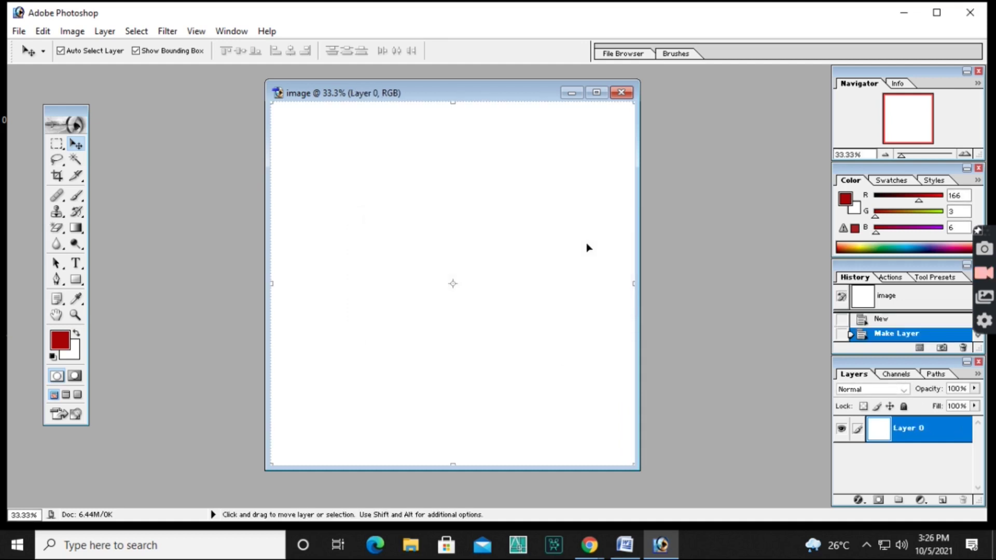
{"action": "left_click", "coordinate": [906, 408]}
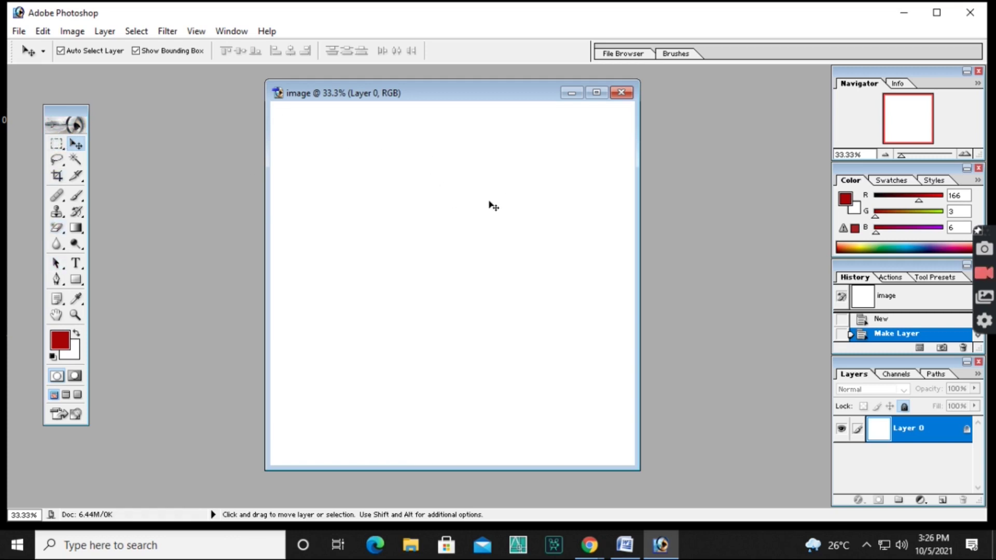
Draw a nearly square selection inset from the canvas edges with the Rectangular Marquee
{"action": "left_click", "coordinate": [57, 146]}
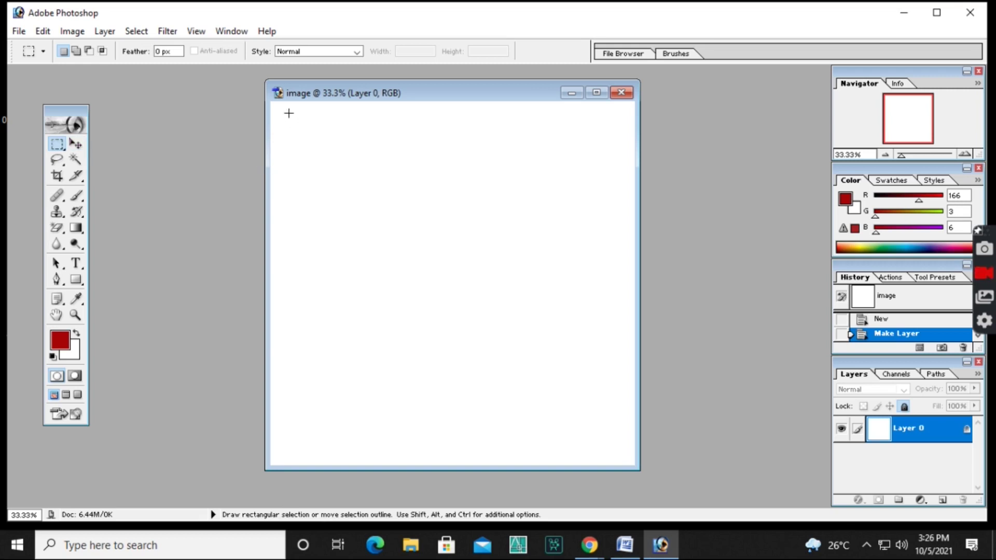
{"action": "left_click_drag", "start_coordinate": [311, 135], "coordinate": [571, 373]}
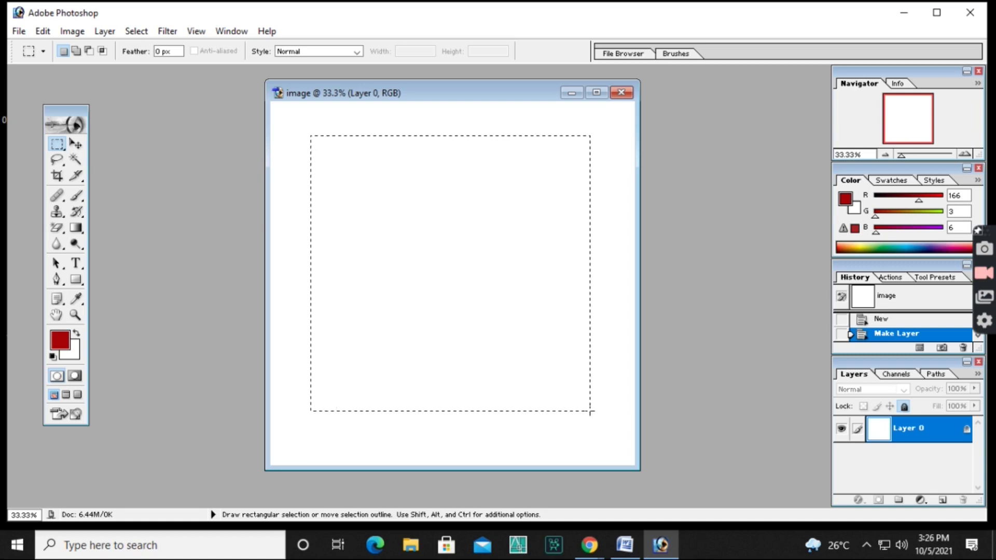
{"action": "left_click_drag", "start_coordinate": [571, 373], "coordinate": [590, 412]}
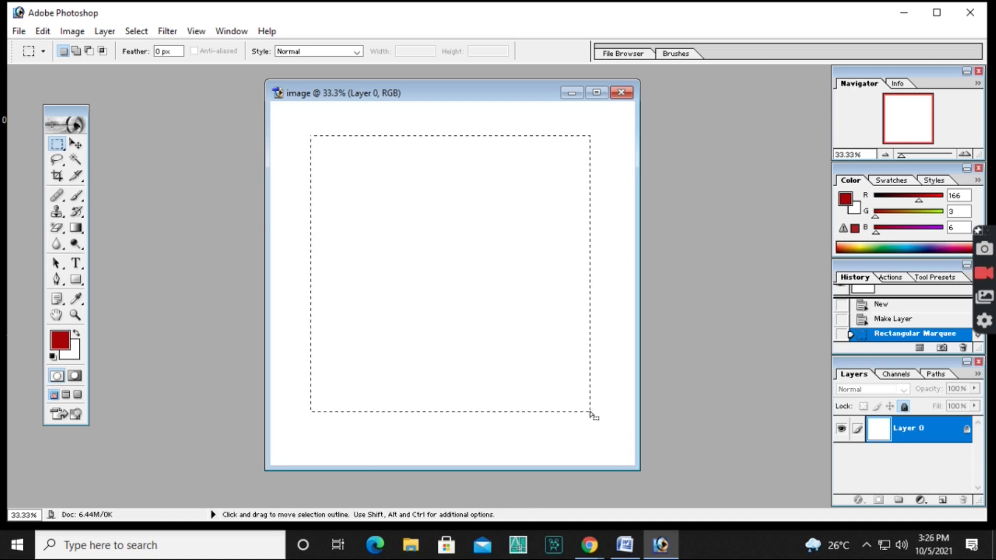
Add a new Layer 1 and fill the square selection on it
{"action": "left_click", "coordinate": [942, 500]}
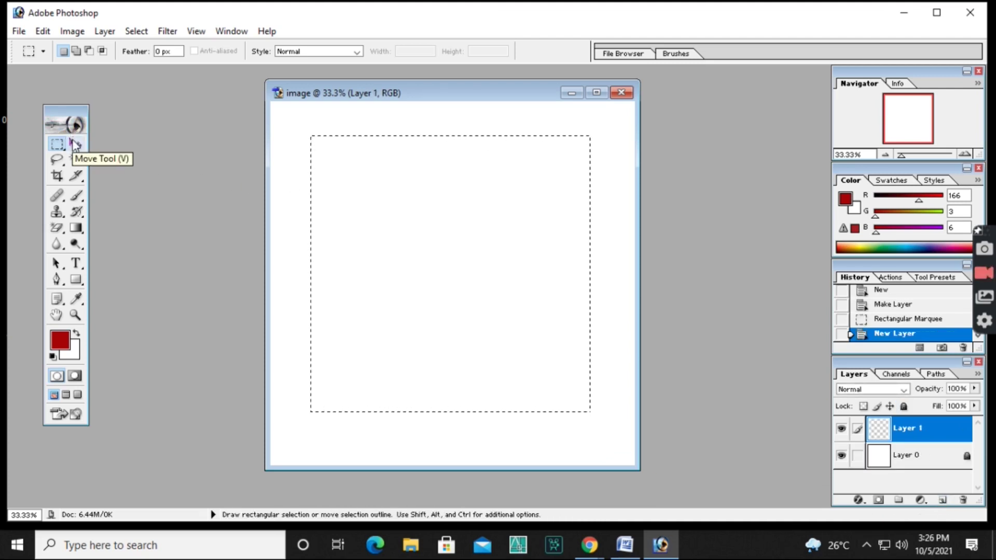
{"action": "left_click", "coordinate": [75, 145]}
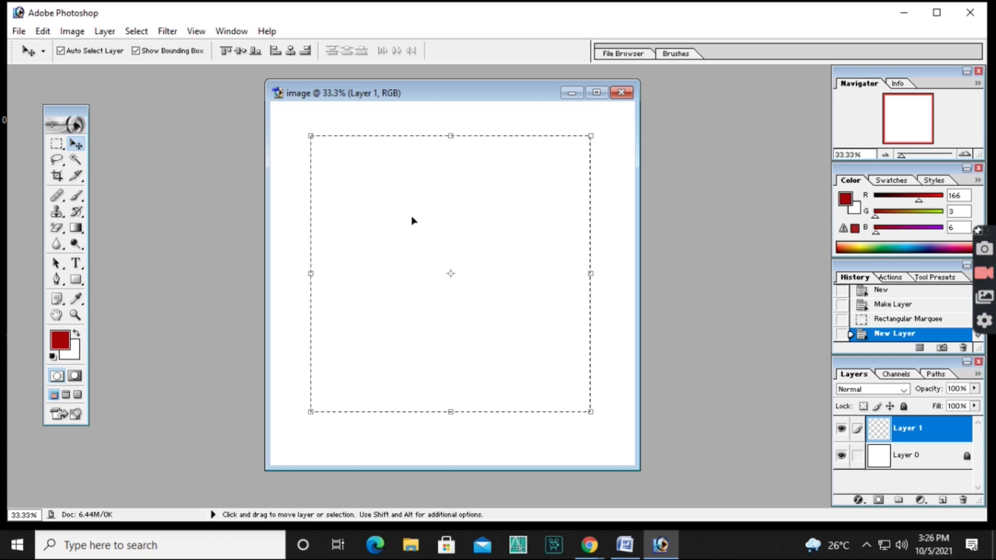
{"action": "key", "text": "ctrl+BackSpace"}
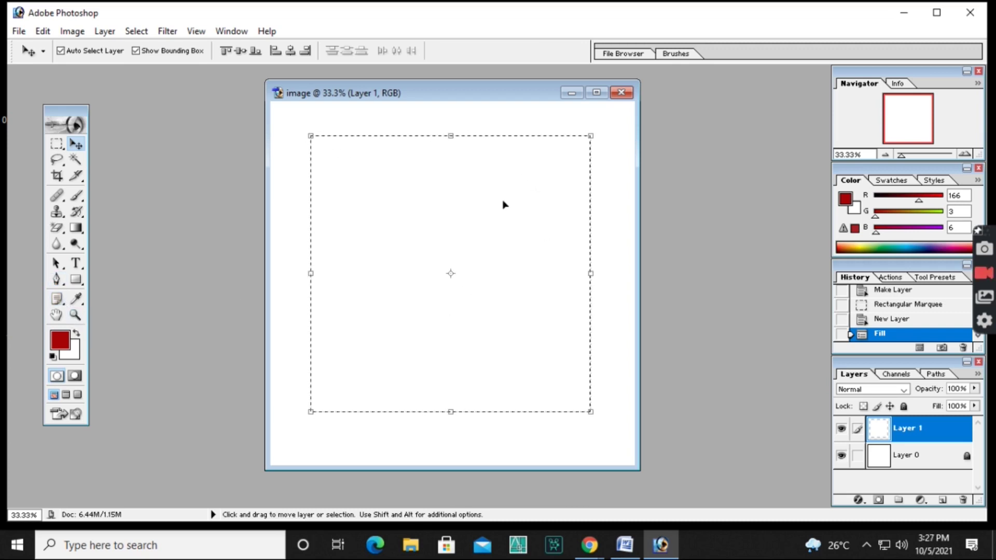
Fill the square with dark red, then choose blue as the foreground colour
{"action": "left_click", "coordinate": [77, 336]}
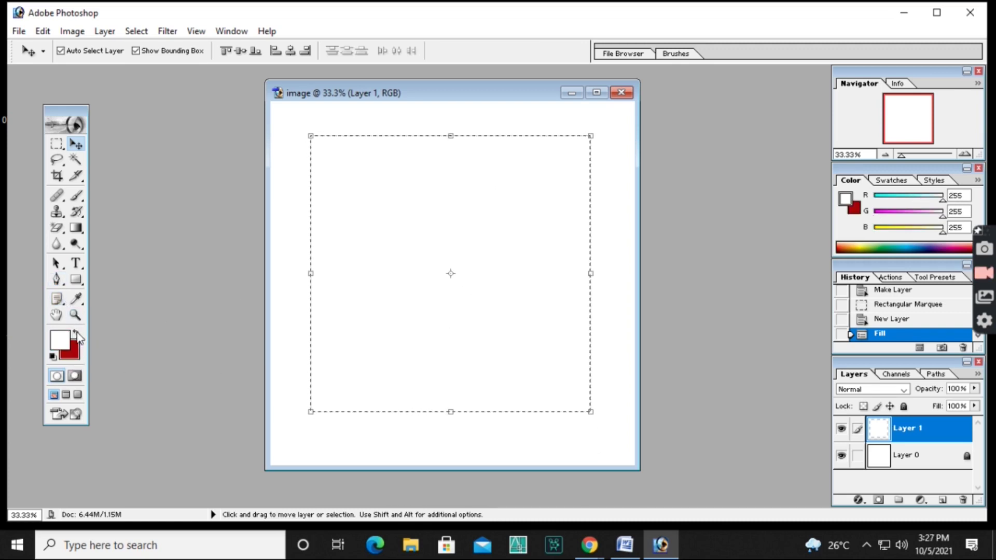
{"action": "key", "text": "ctrl+BackSpace"}
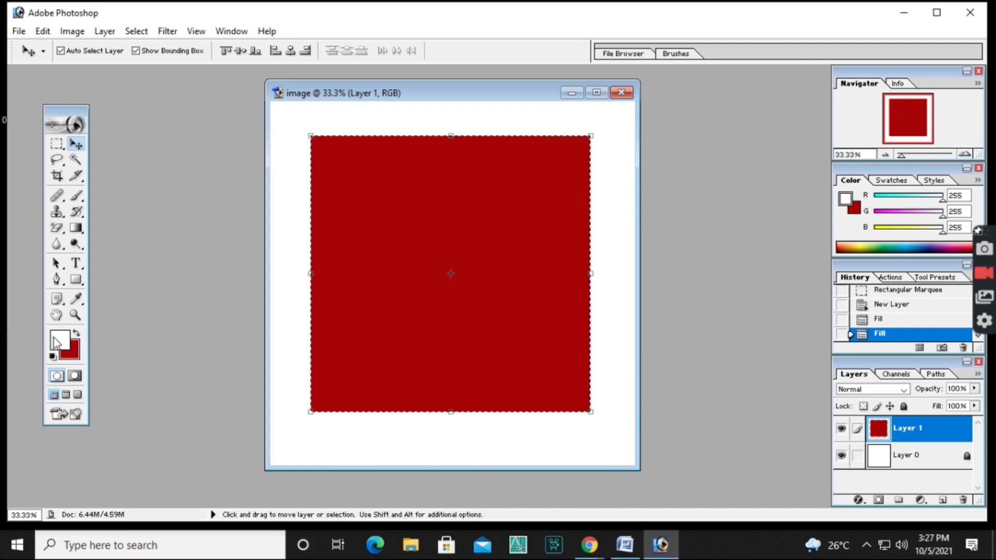
{"action": "left_click", "coordinate": [59, 341]}
{"action": "left_click", "coordinate": [531, 251]}
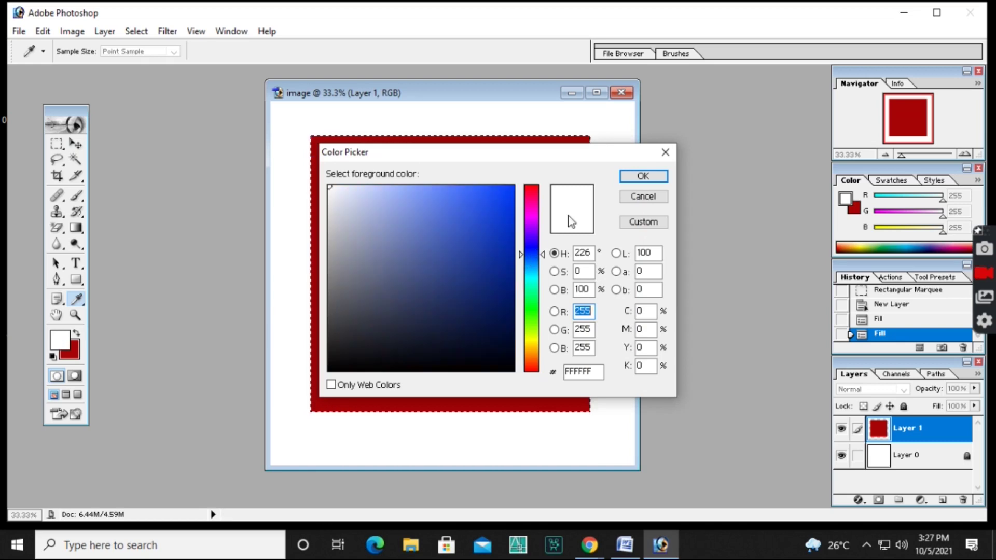
{"action": "left_click", "coordinate": [643, 176]}
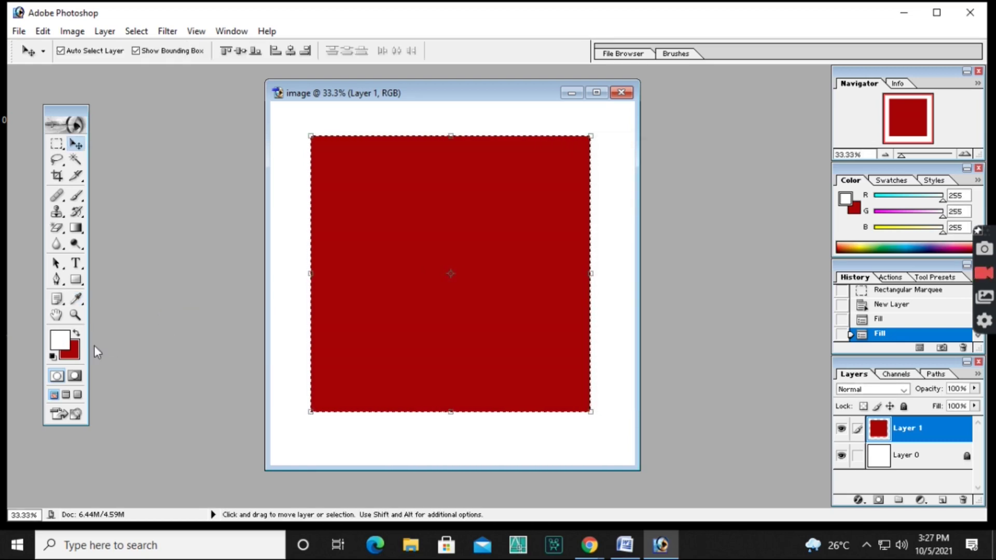
{"action": "left_click", "coordinate": [490, 229]}
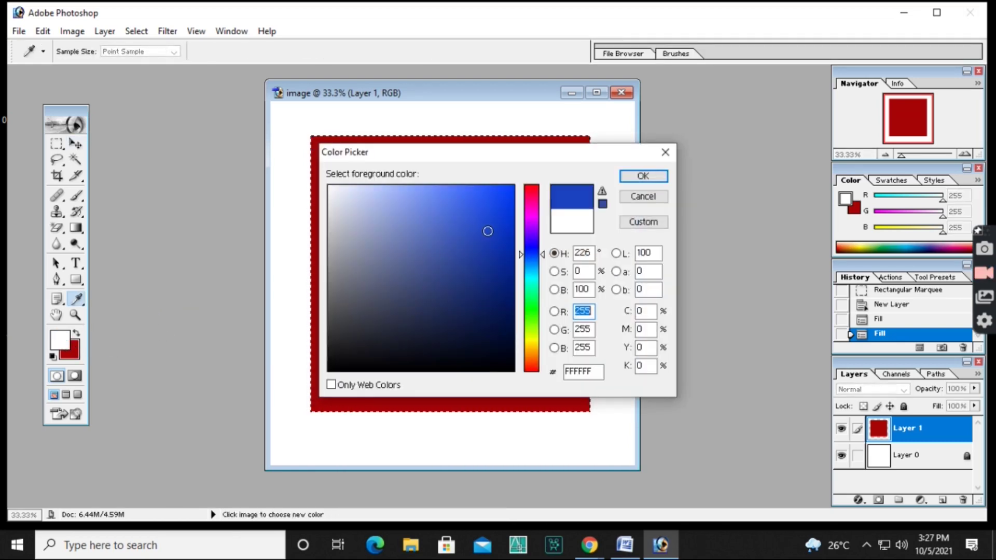
{"action": "left_click", "coordinate": [642, 173]}
Refill the square on Layer 1 with blue and deselect it
{"action": "left_click", "coordinate": [78, 334]}
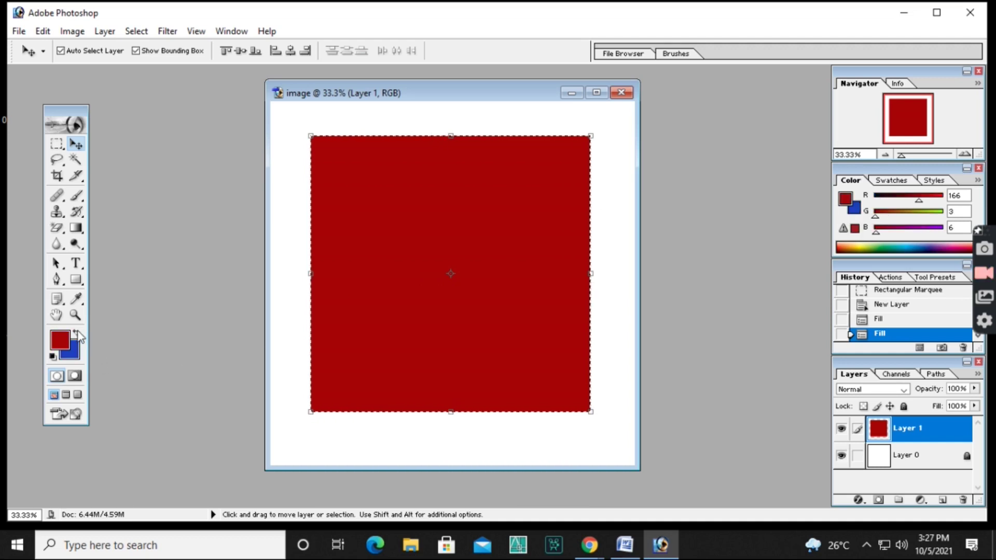
{"action": "key", "text": "ctrl+BackSpace"}
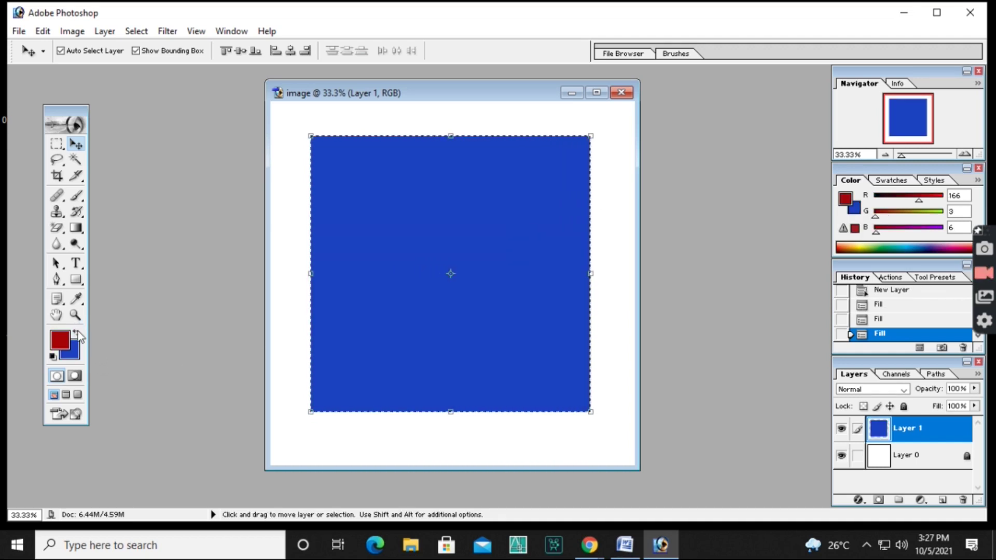
{"action": "left_click", "coordinate": [136, 31]}
{"action": "left_click", "coordinate": [160, 64]}
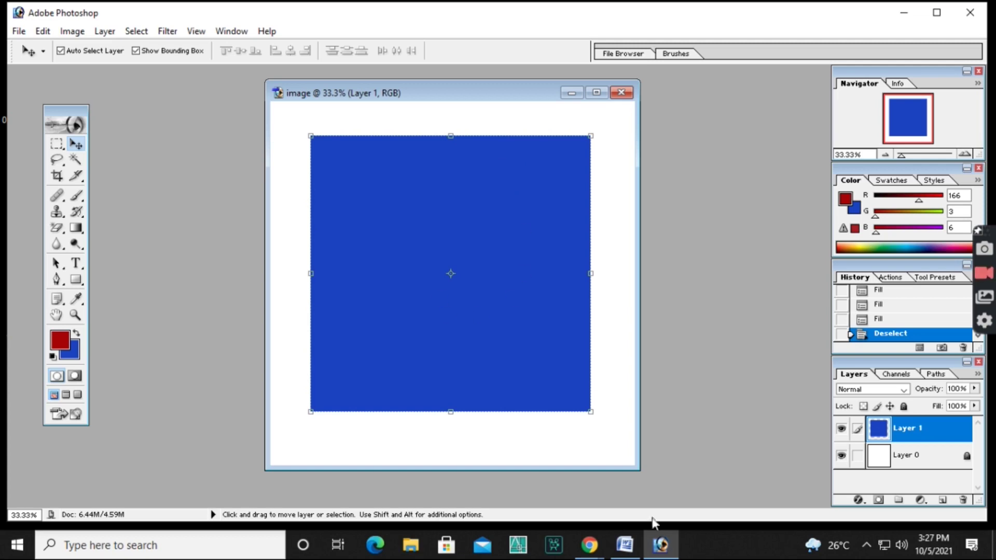
{"action": "left_click", "coordinate": [589, 545]}
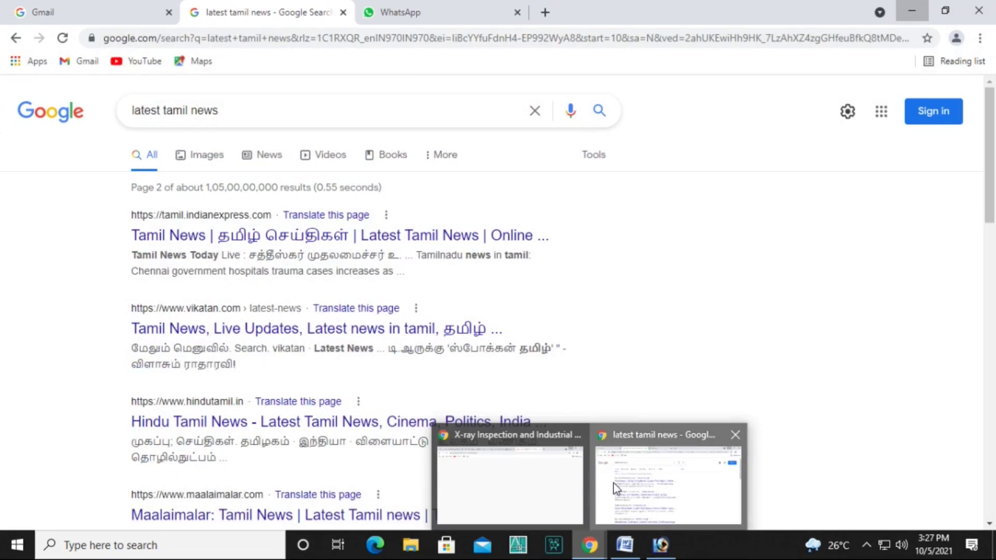
Search Google for 'animal images' in a new Chrome tab and show Images results
{"action": "left_click", "coordinate": [654, 478]}
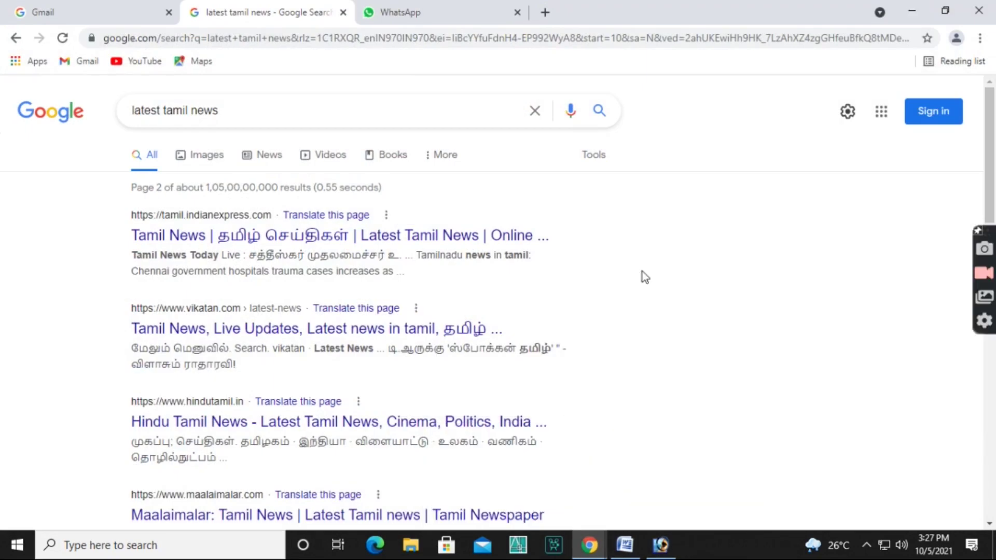
{"action": "left_click", "coordinate": [545, 12]}
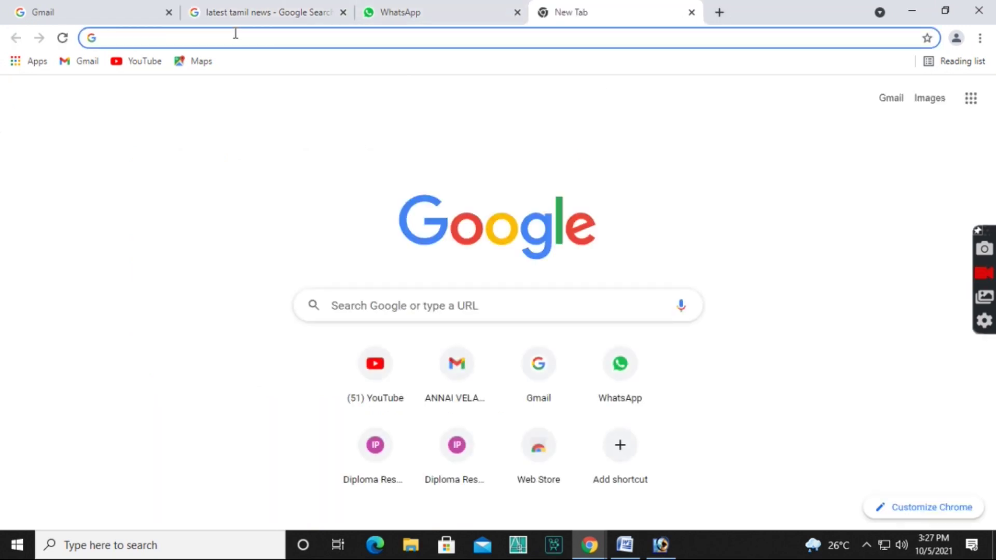
{"action": "type", "text": "anima"}
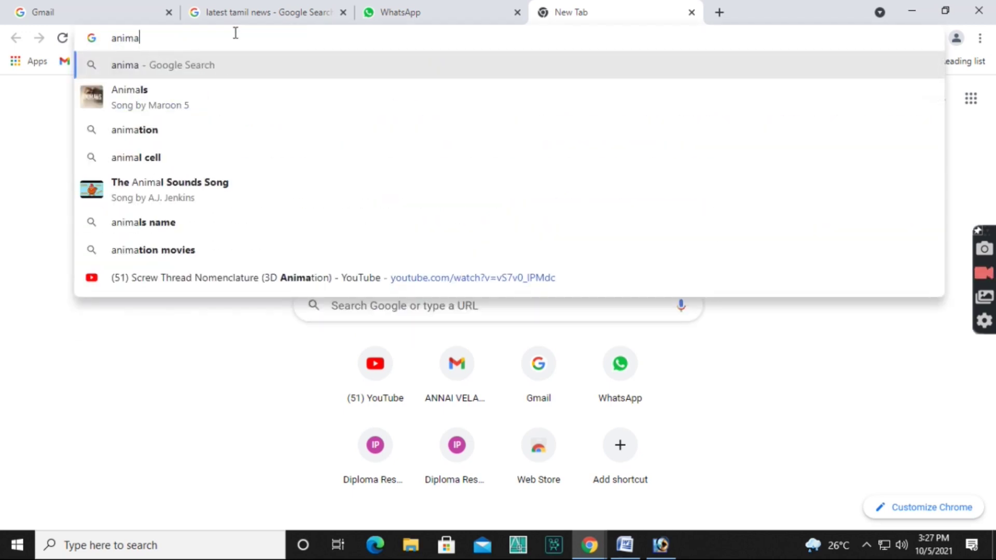
{"action": "type", "text": "l i"}
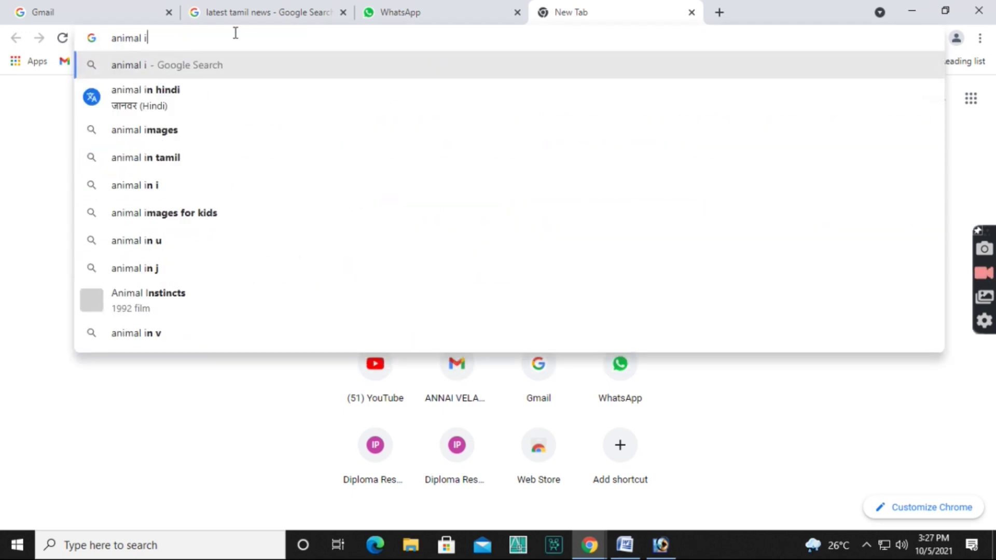
{"action": "type", "text": "mage"}
{"action": "key", "text": "Return"}
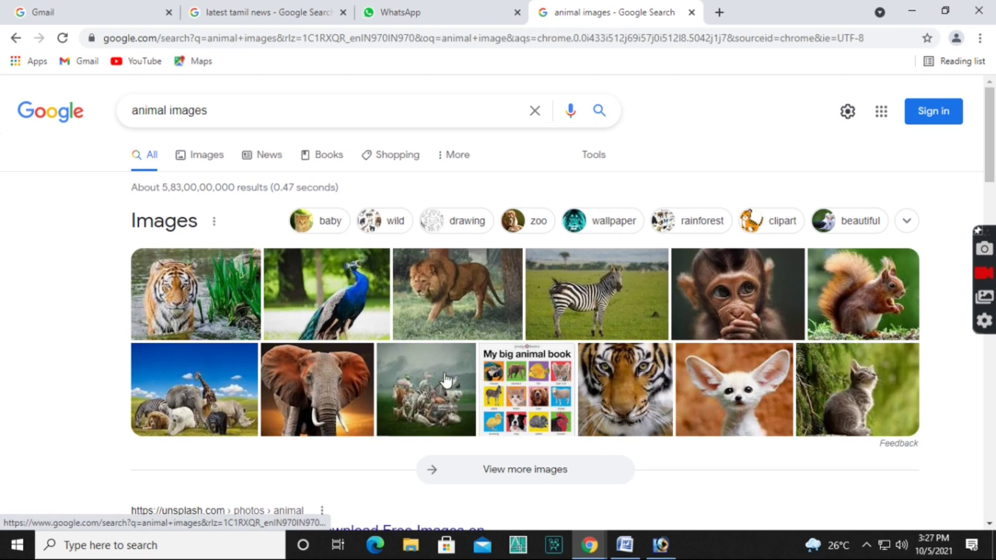
{"action": "left_click", "coordinate": [439, 295]}
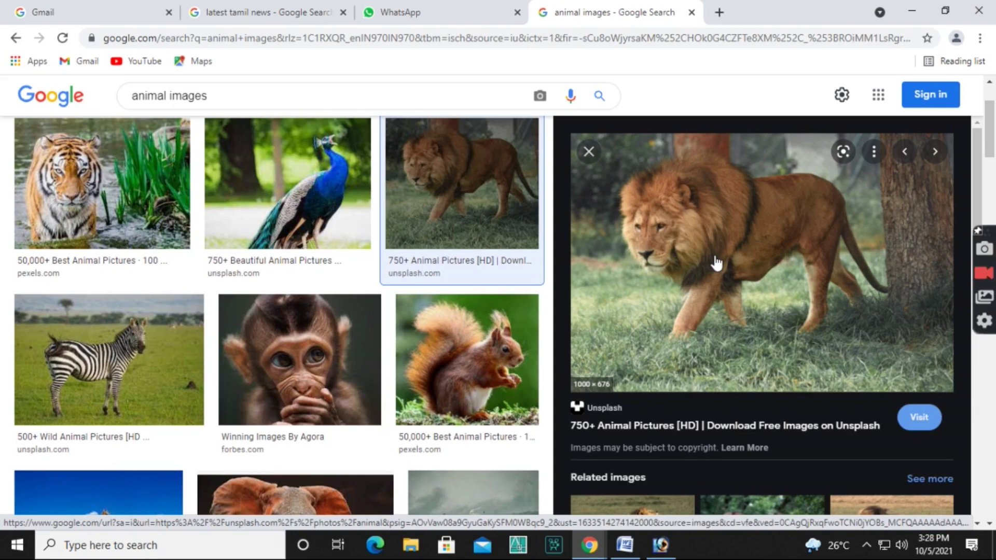
{"action": "scroll", "coordinate": [716, 263], "scroll_direction": "down", "scroll_amount": 2}
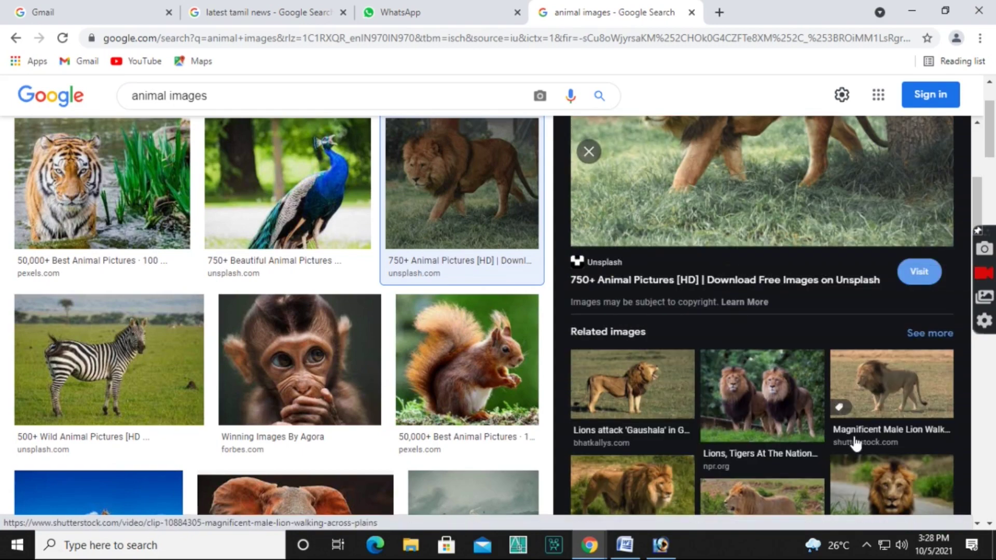
{"action": "scroll", "coordinate": [856, 442], "scroll_direction": "down", "scroll_amount": 1}
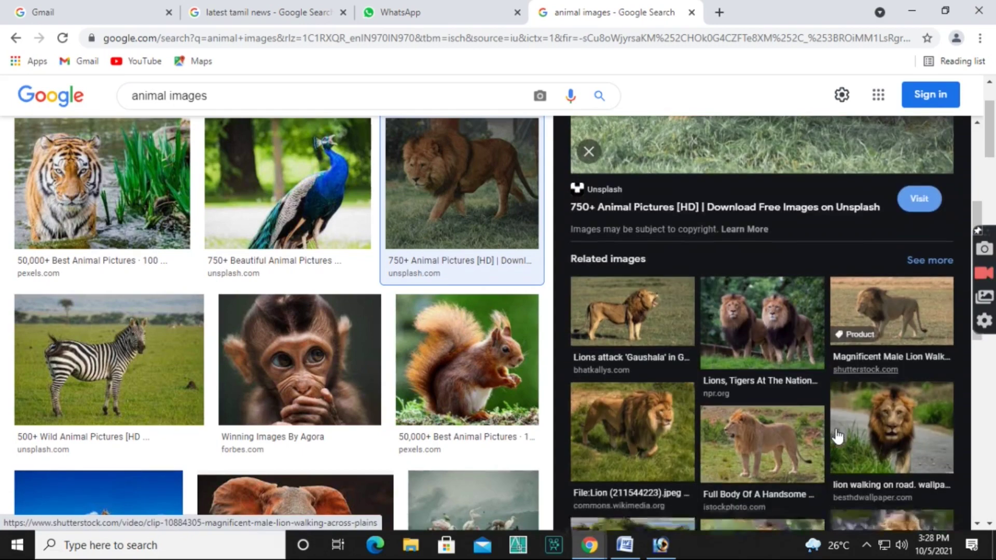
Save the photo of two lions at the National Zoo to the Desktop as a JPEG
{"action": "left_click", "coordinate": [776, 325]}
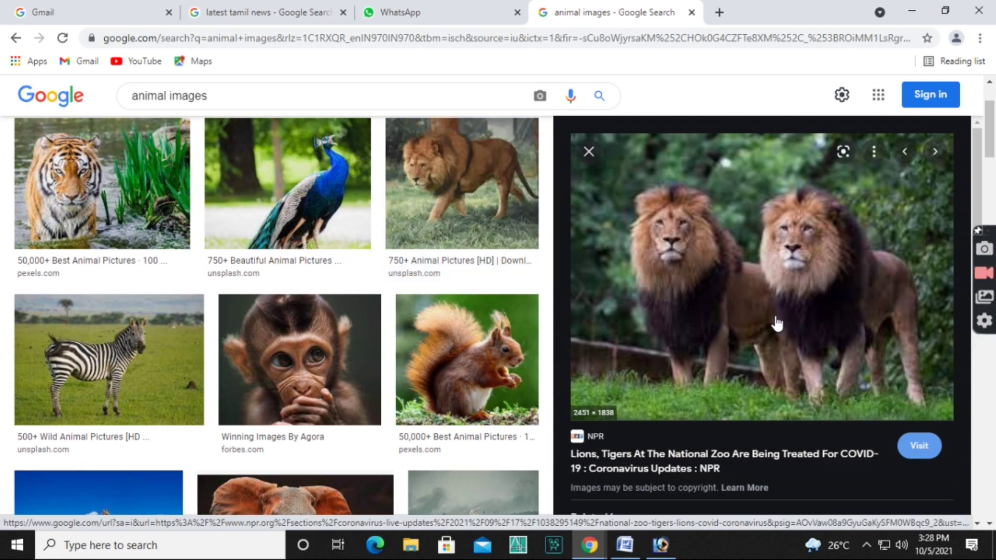
{"action": "scroll", "coordinate": [775, 324], "scroll_direction": "up", "scroll_amount": 1}
{"action": "scroll", "coordinate": [775, 327], "scroll_direction": "down", "scroll_amount": 3}
{"action": "scroll", "coordinate": [774, 327], "scroll_direction": "down", "scroll_amount": 3}
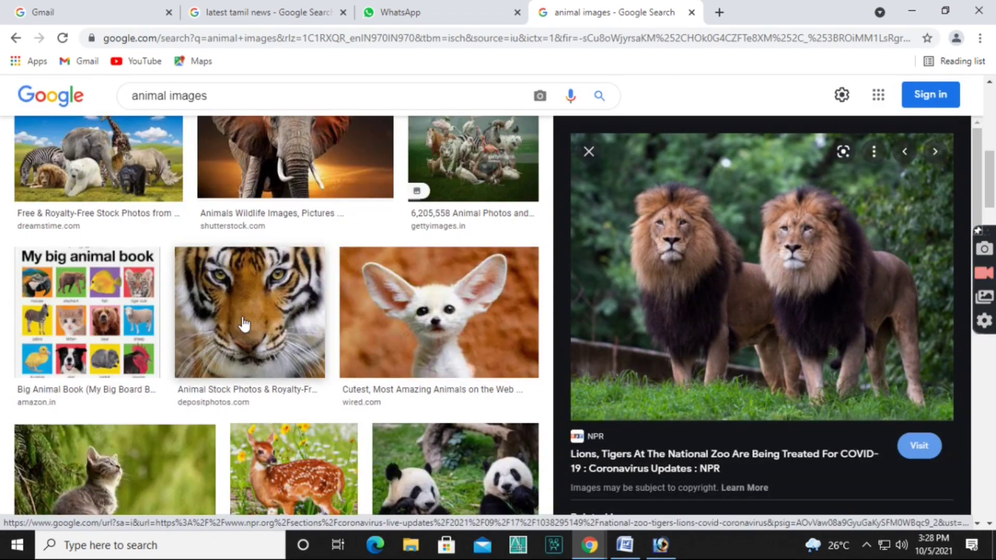
{"action": "right_click", "coordinate": [703, 347]}
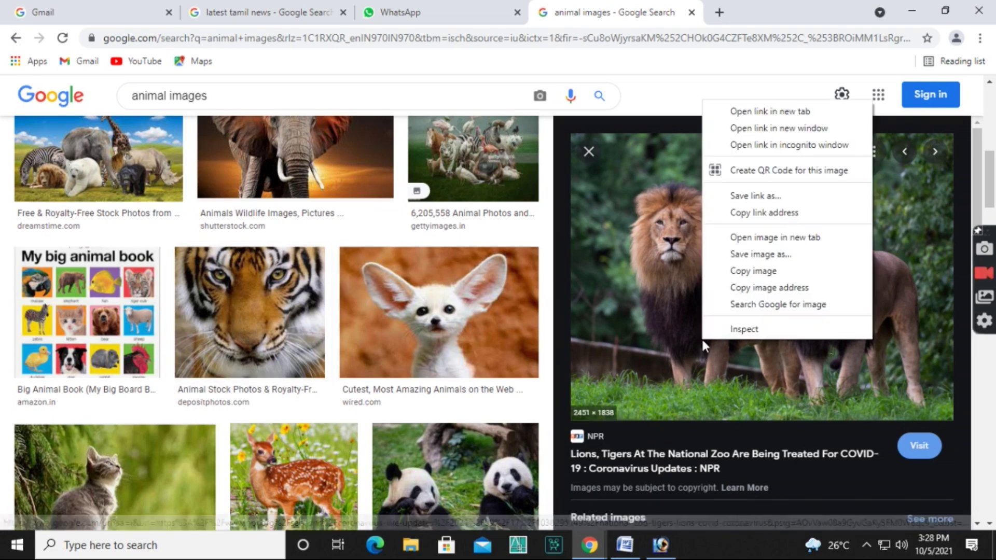
{"action": "left_click", "coordinate": [733, 268]}
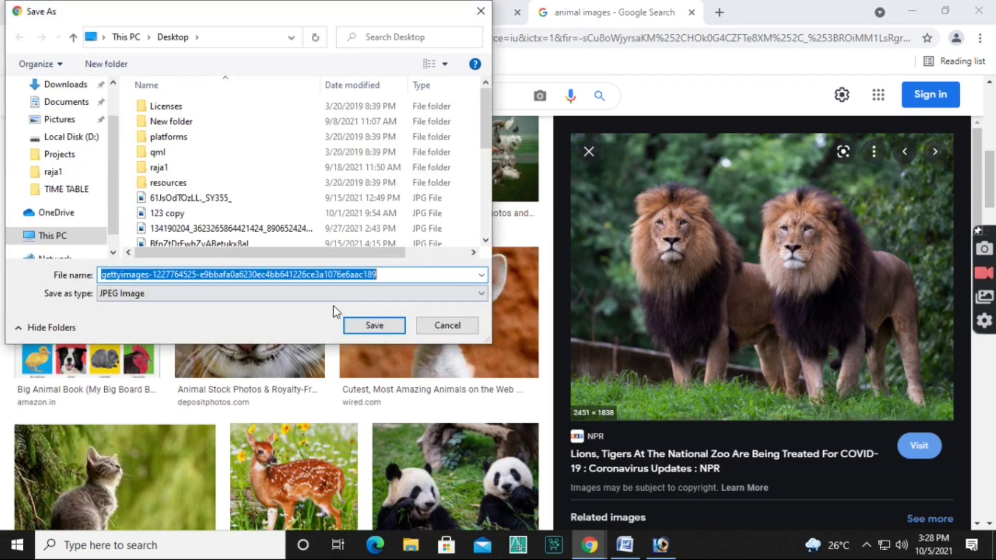
{"action": "left_click", "coordinate": [383, 324]}
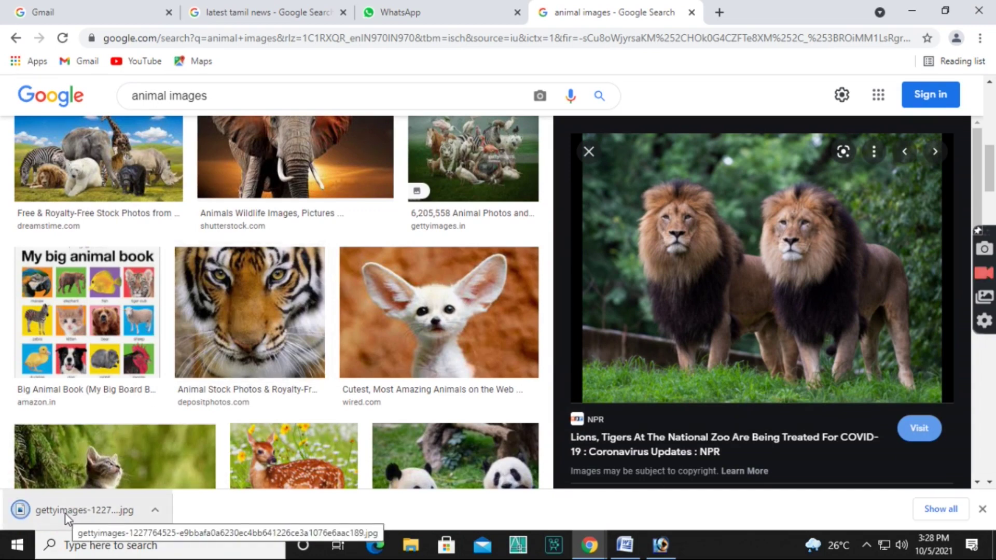
{"action": "left_click_drag", "start_coordinate": [66, 515], "coordinate": [646, 494]}
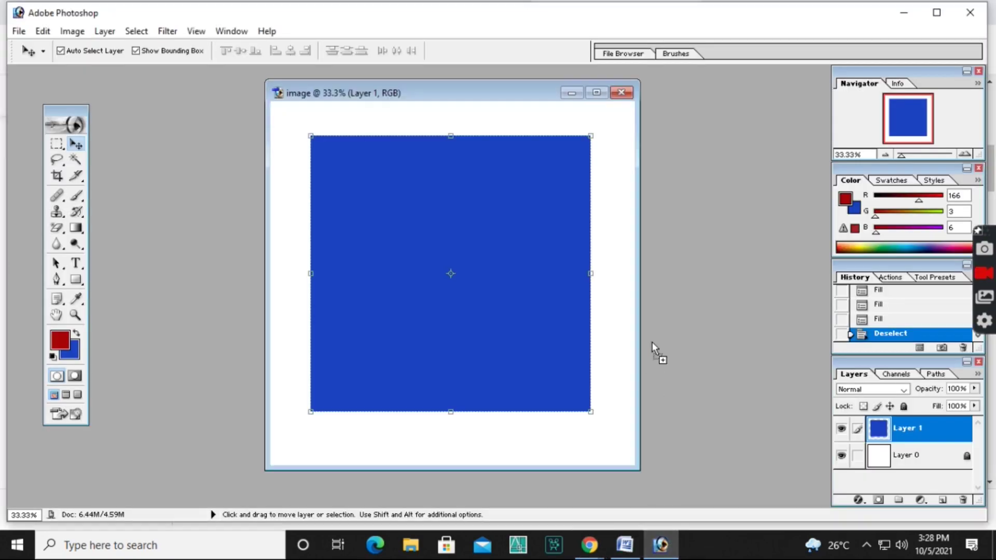
Open the lion photo in Photoshop and copy it into the 'image' document as a layer
{"action": "left_click_drag", "start_coordinate": [646, 495], "coordinate": [717, 255]}
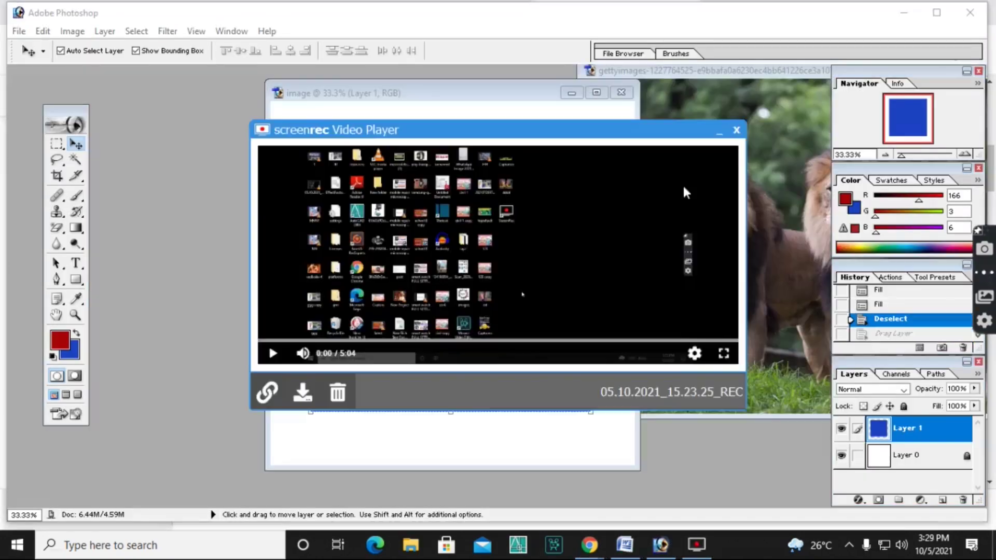
{"action": "left_click", "coordinate": [777, 217]}
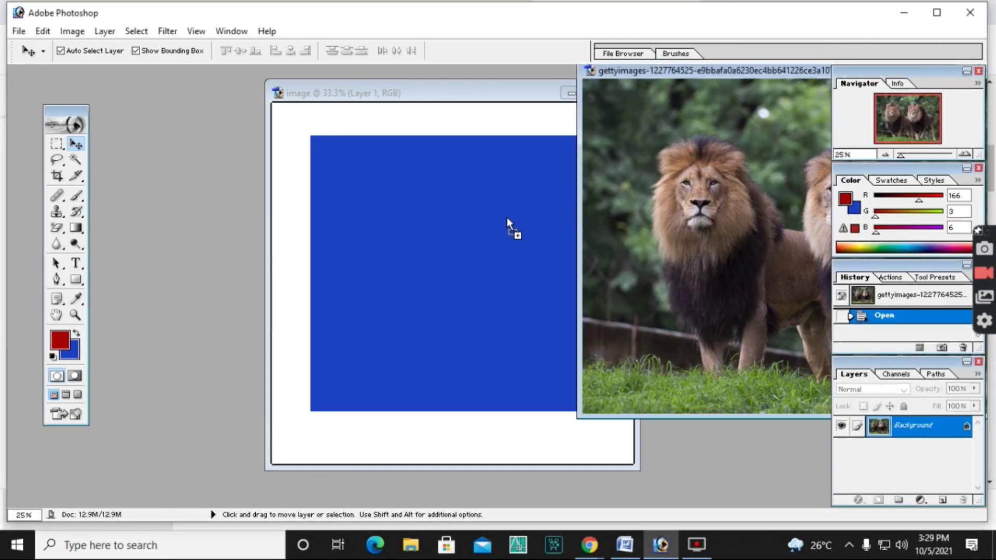
{"action": "left_click_drag", "start_coordinate": [576, 216], "coordinate": [507, 218]}
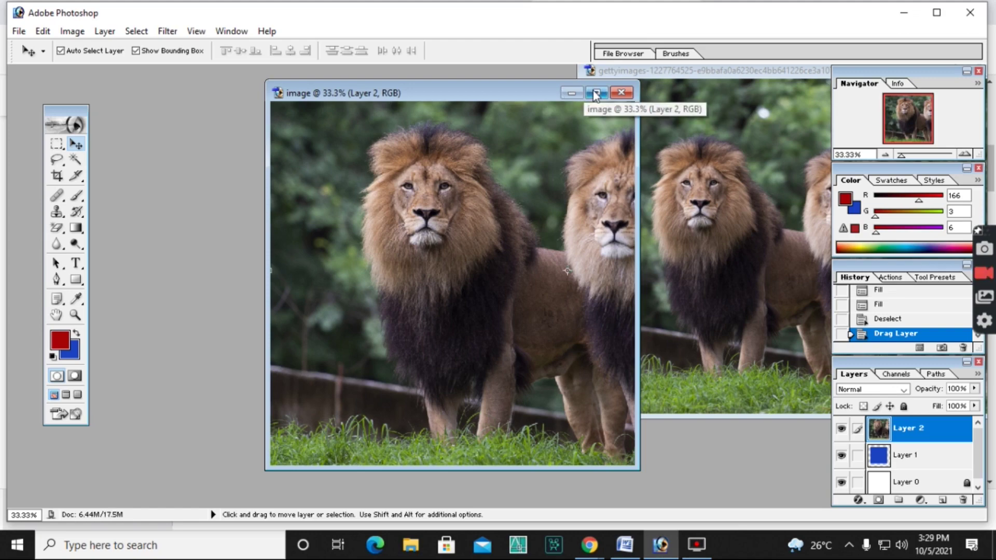
{"action": "left_click", "coordinate": [596, 93]}
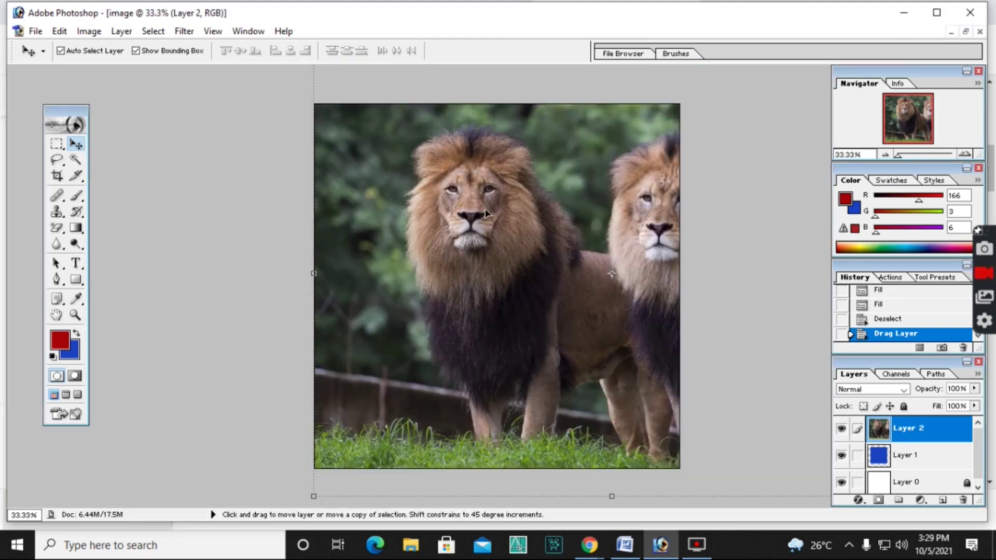
{"action": "scroll", "coordinate": [487, 213], "scroll_direction": "down", "scroll_amount": 2}
{"action": "scroll", "coordinate": [486, 213], "scroll_direction": "down", "scroll_amount": 2}
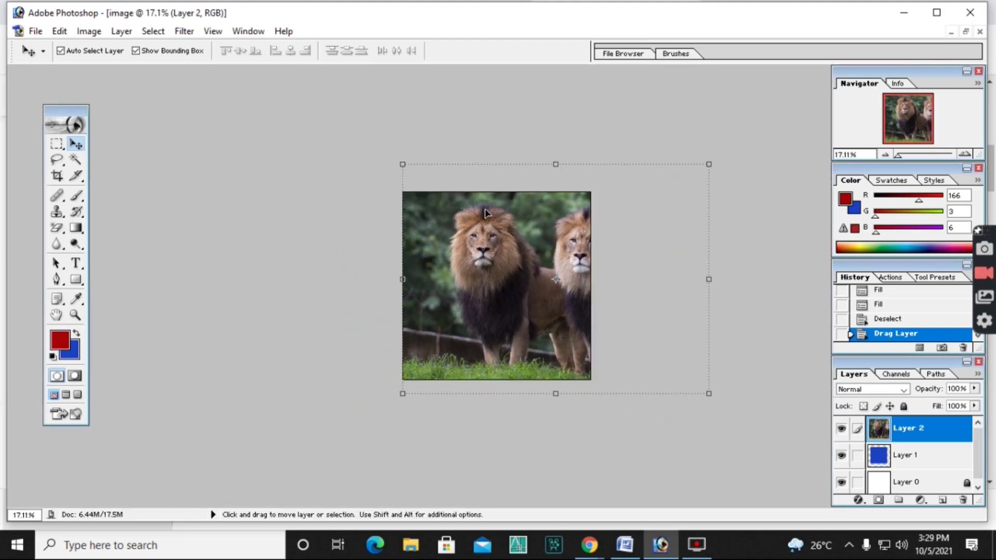
Scale the lion layer to about 46%, then stretch it down over the blue bar
{"action": "key", "text": "shift"}
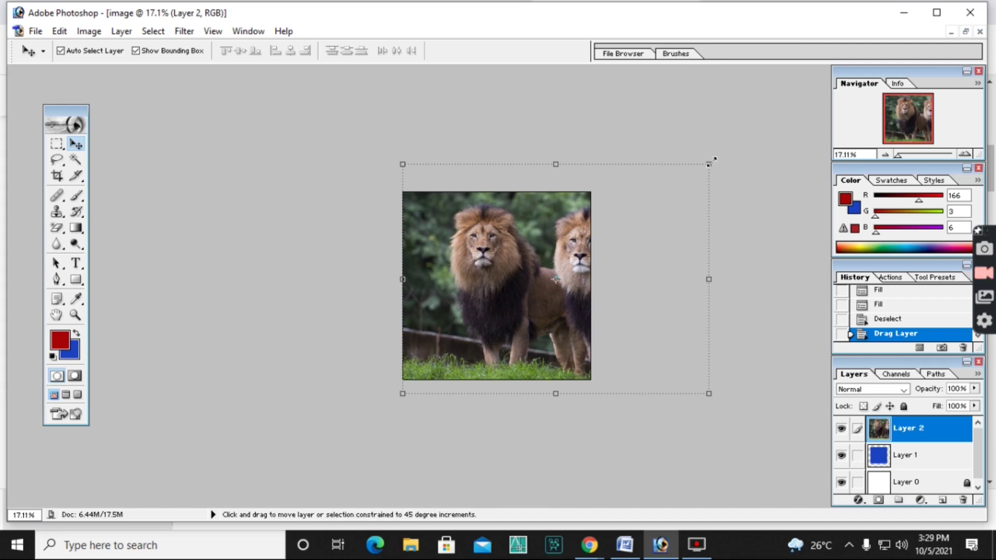
{"action": "mouse_move", "coordinate": [709, 163]}
{"action": "left_mouse_down"}
{"action": "mouse_move", "coordinate": [523, 303]}
{"action": "mouse_move", "coordinate": [517, 239]}
{"action": "left_mouse_up"}
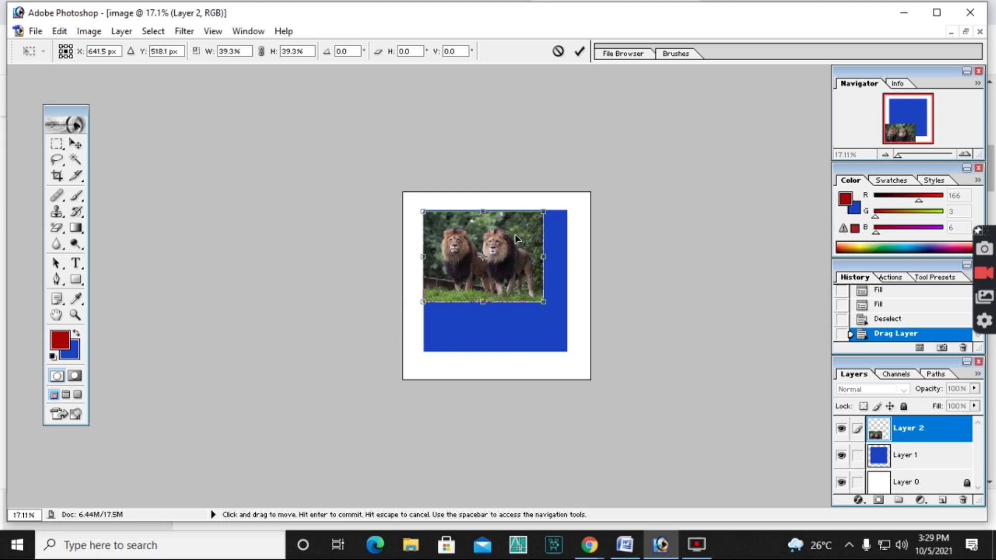
{"action": "left_click_drag", "start_coordinate": [517, 238], "coordinate": [518, 237]}
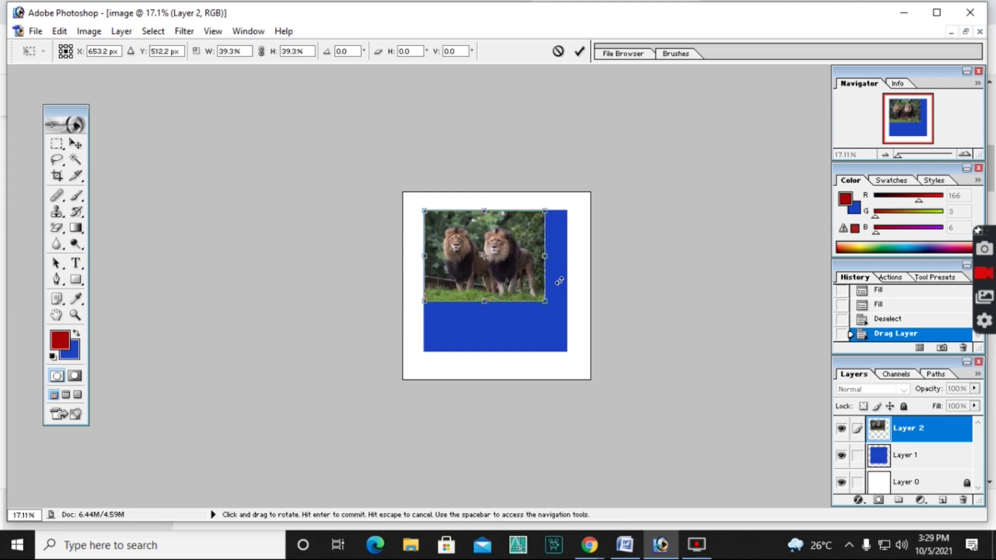
{"action": "left_click_drag", "start_coordinate": [546, 298], "coordinate": [569, 313]}
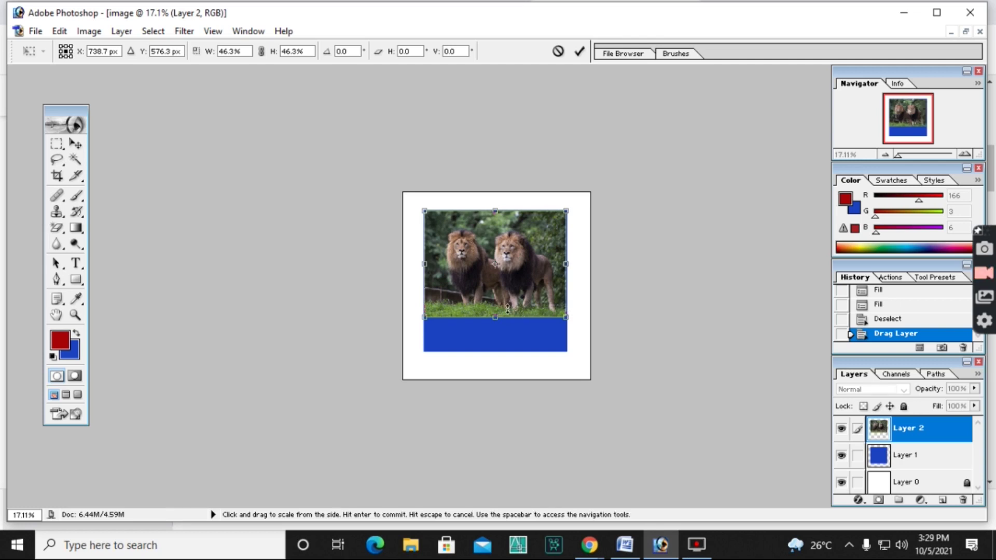
{"action": "left_click_drag", "start_coordinate": [506, 325], "coordinate": [508, 353]}
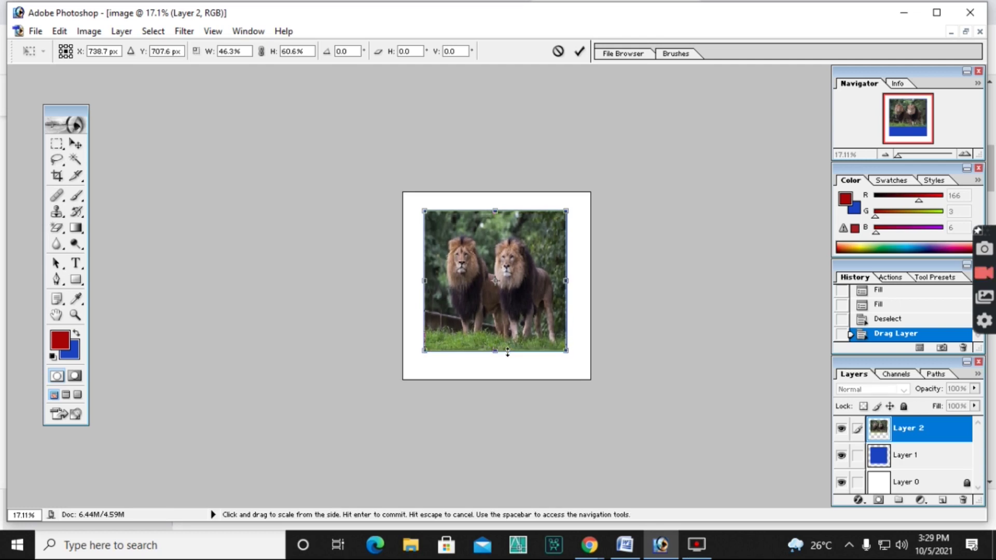
Commit the stretch and brighten the lion photo with Auto Curves
{"action": "left_click", "coordinate": [580, 53]}
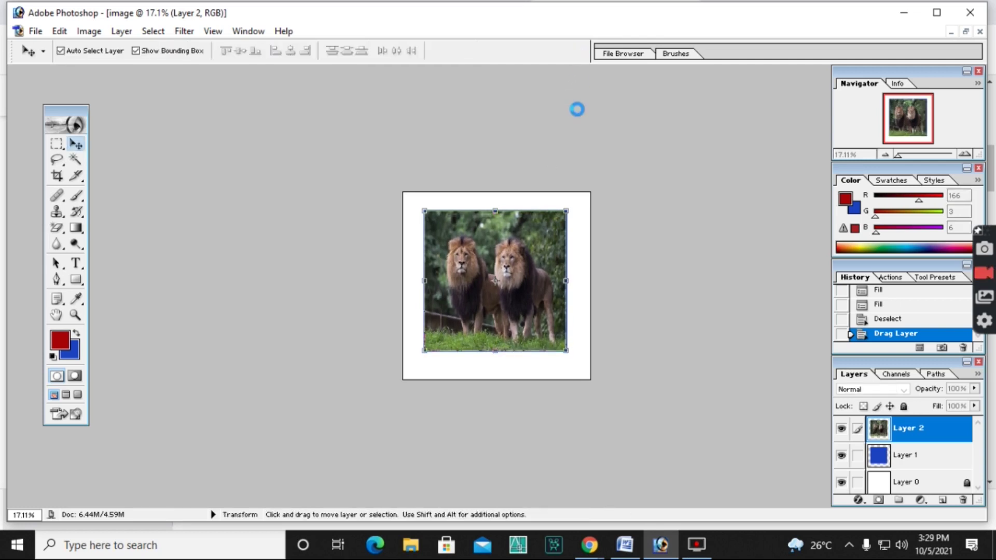
{"action": "key", "text": "ctrl+plus"}
{"action": "key", "text": "ctrl+plus"}
{"action": "key", "text": "ctrl+plus"}
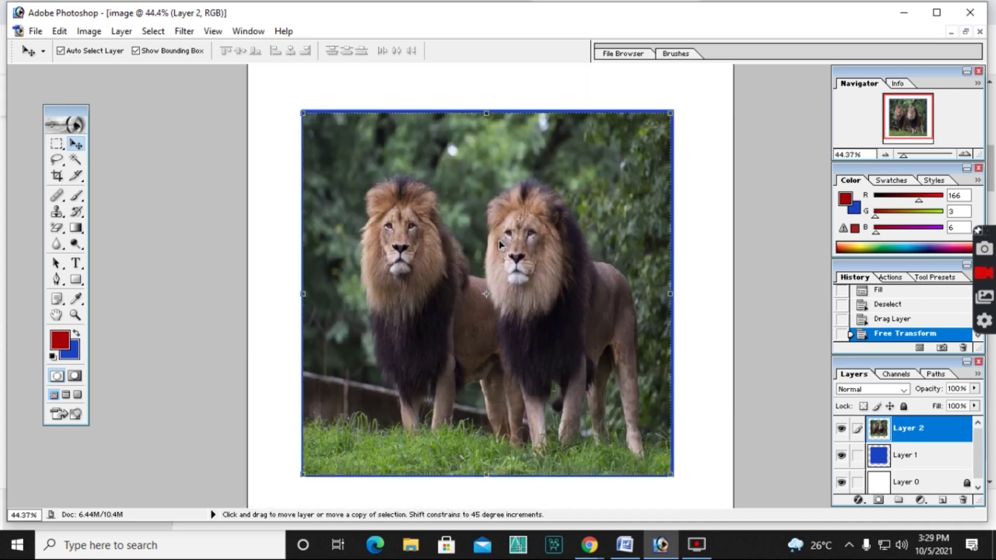
{"action": "key", "text": "ctrl+plus"}
{"action": "scroll", "coordinate": [534, 197], "scroll_direction": "up", "scroll_amount": 1}
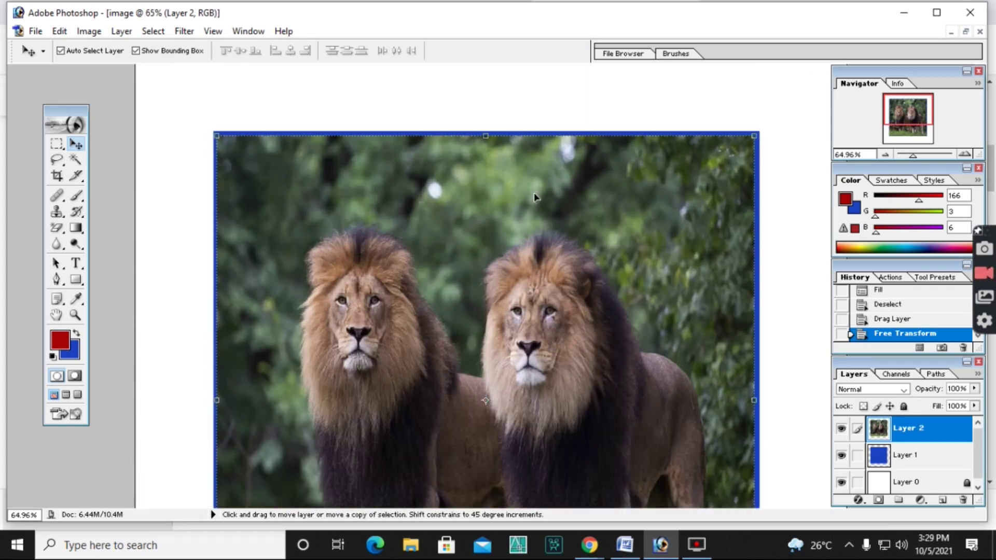
{"action": "scroll", "coordinate": [541, 179], "scroll_direction": "down", "scroll_amount": 2}
{"action": "key", "text": "alt"}
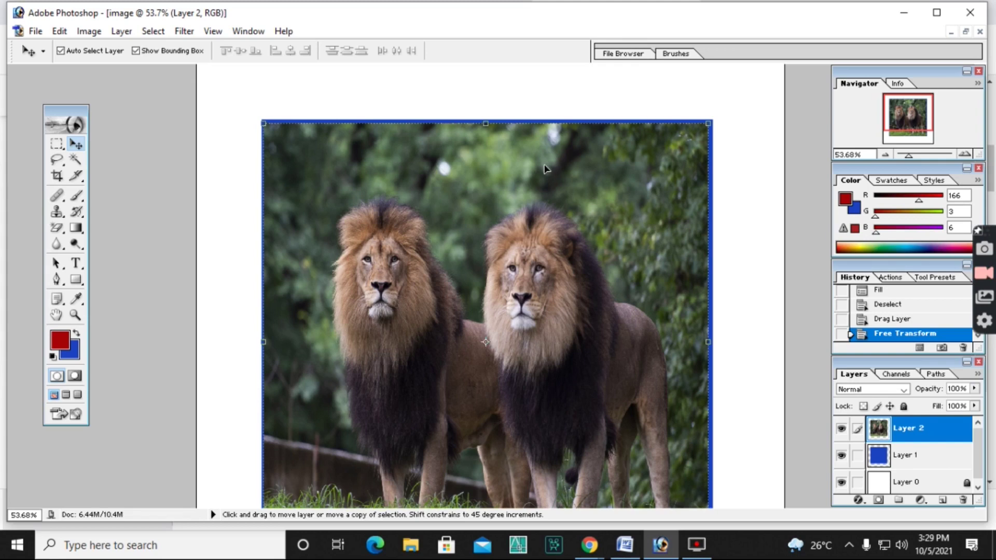
{"action": "key", "text": "ctrl+m"}
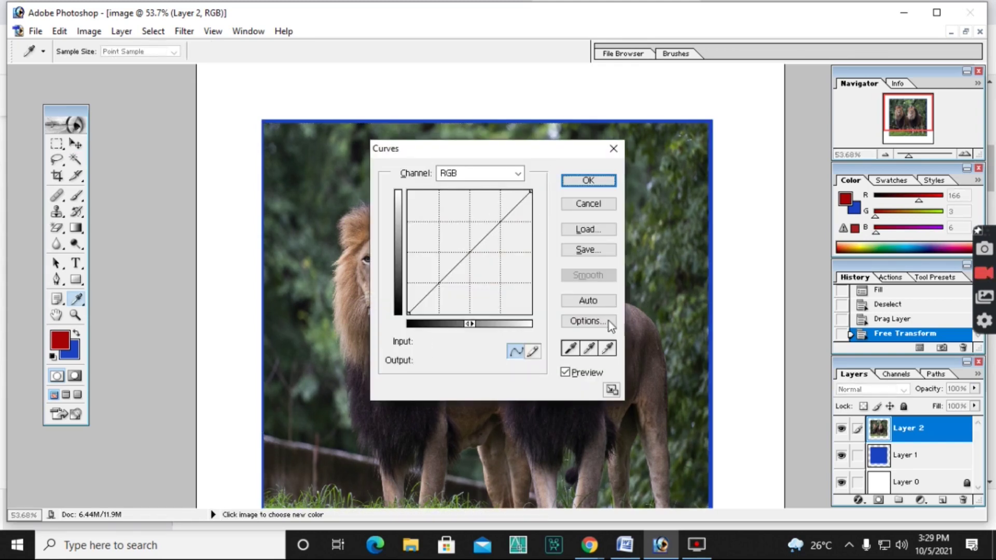
{"action": "left_click", "coordinate": [596, 305]}
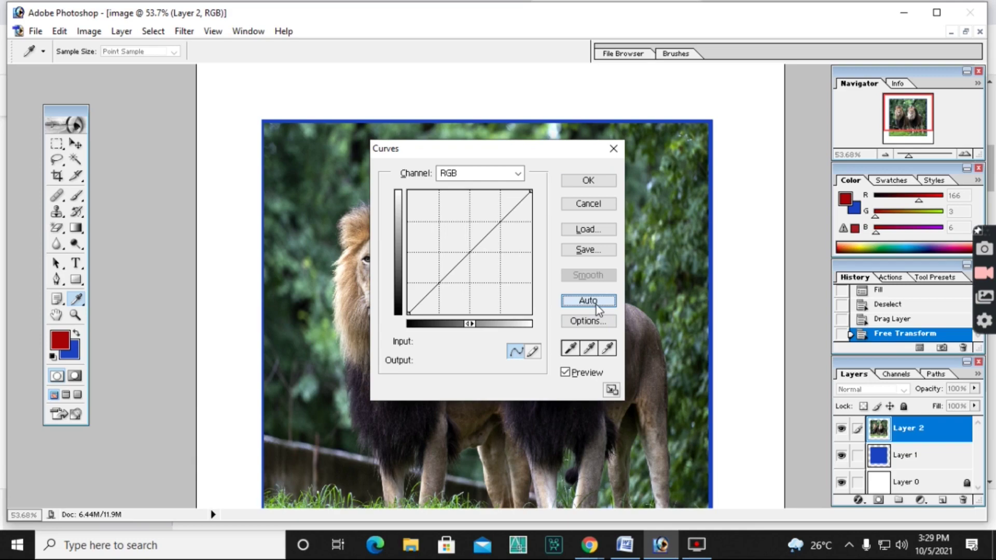
{"action": "left_click", "coordinate": [593, 182]}
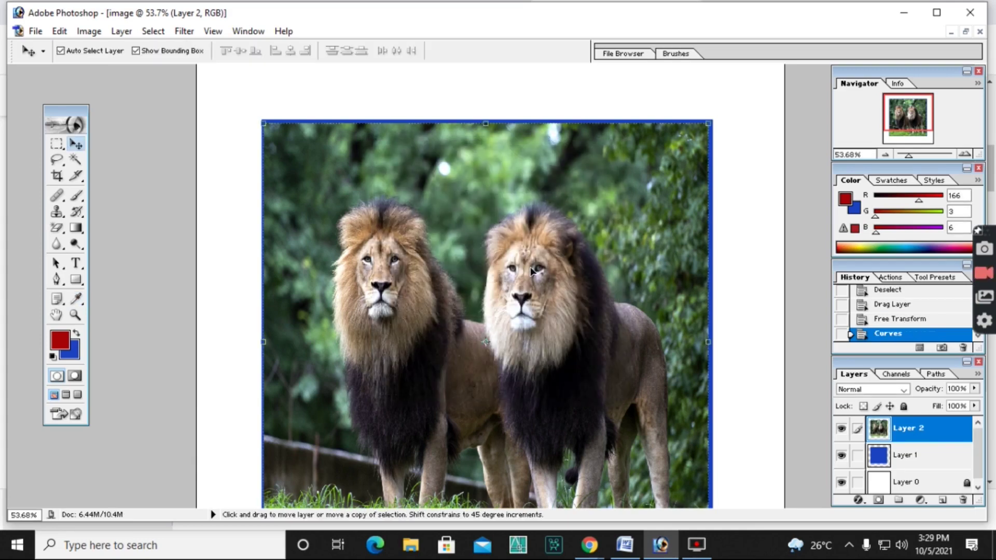
Fit the canvas in the window and nudge the lion photo slightly lower
{"action": "key", "text": "ctrl+minus"}
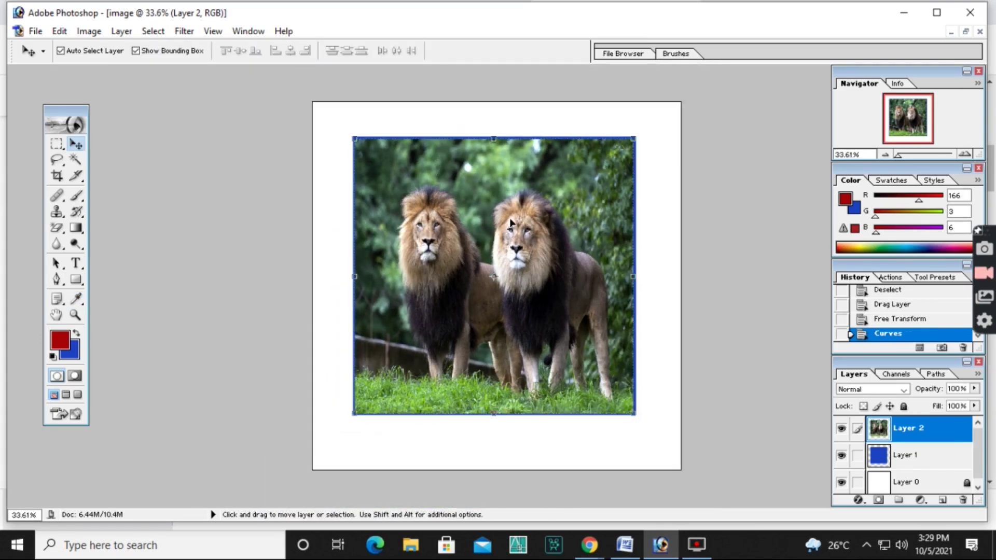
{"action": "mouse_move", "coordinate": [510, 226]}
{"action": "left_mouse_down"}
{"action": "mouse_move", "coordinate": [514, 255]}
{"action": "mouse_move", "coordinate": [511, 223]}
{"action": "left_mouse_up"}
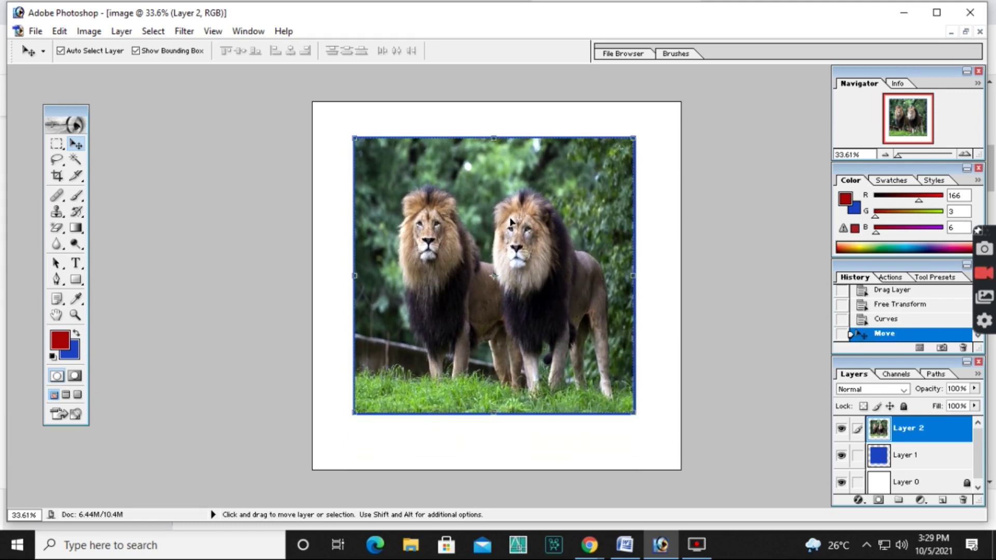
{"action": "left_click", "coordinate": [341, 130]}
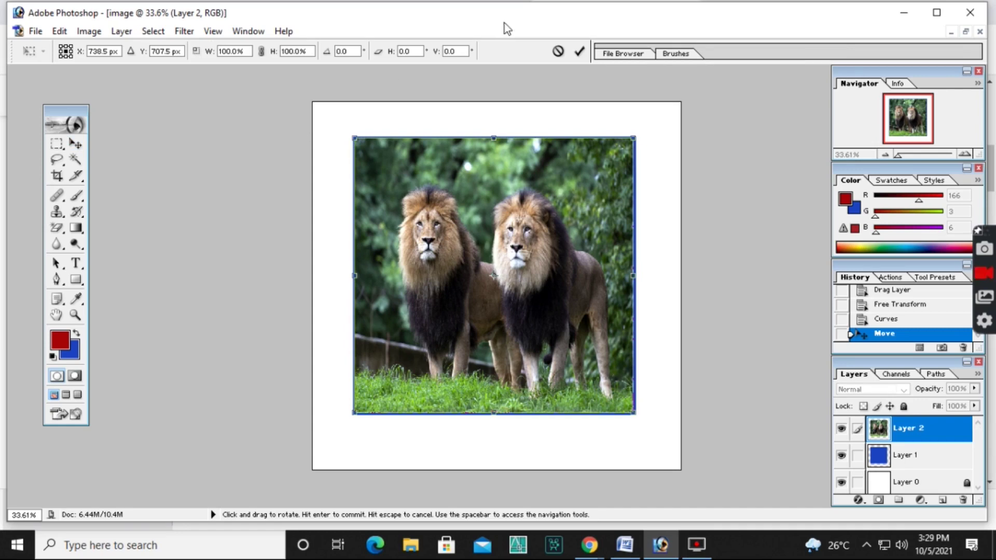
Select Layer 0 and choose the Orange, Yellow, Orange gradient preset
{"action": "left_click", "coordinate": [578, 50]}
{"action": "left_click", "coordinate": [659, 127]}
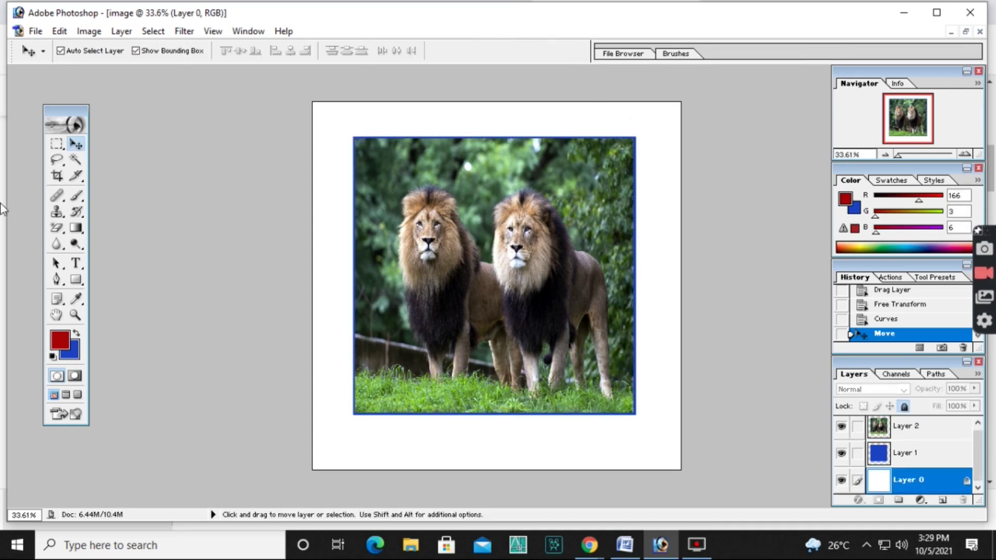
{"action": "left_click", "coordinate": [77, 230]}
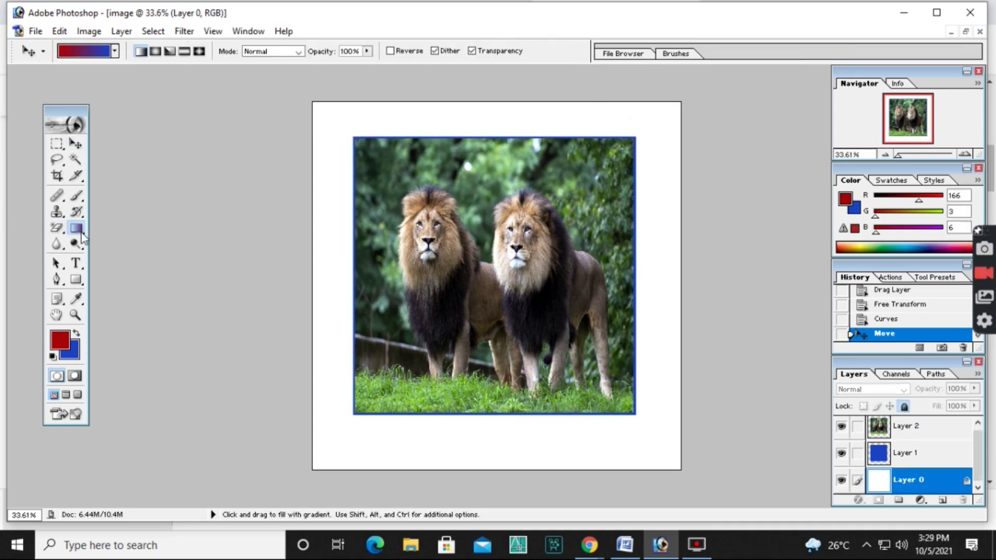
{"action": "left_click", "coordinate": [95, 51]}
{"action": "left_click", "coordinate": [543, 150]}
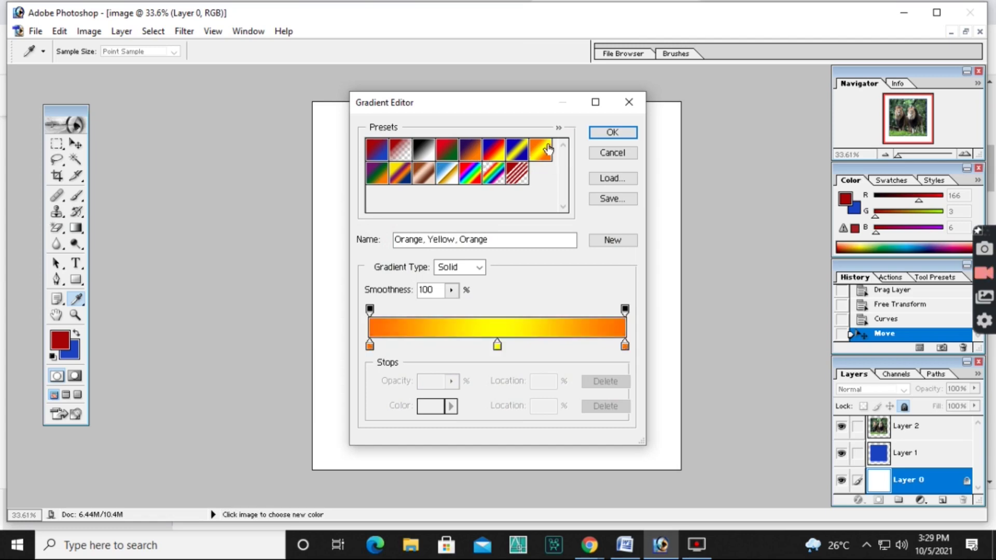
{"action": "left_click", "coordinate": [613, 133]}
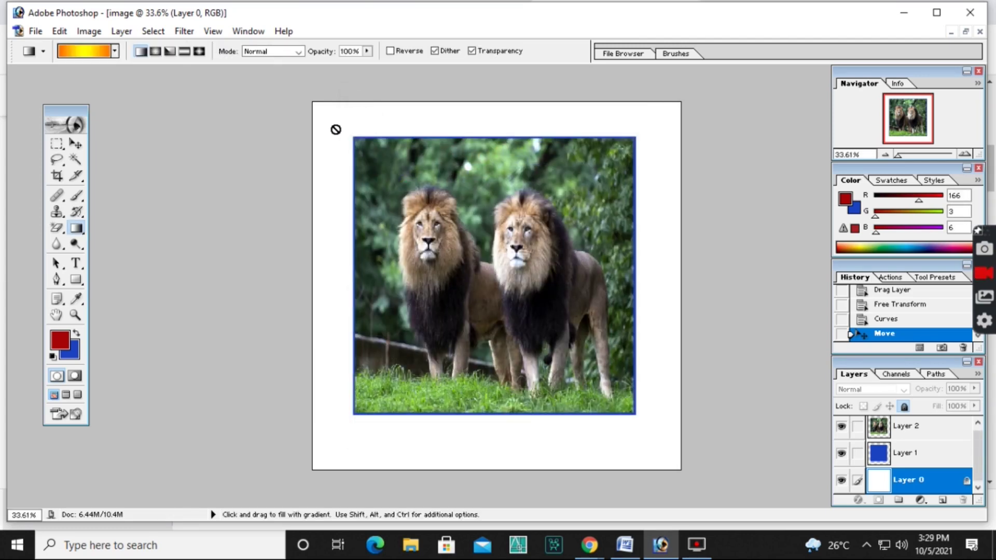
Add a new Layer 3 below the photo and select the whole canvas
{"action": "key", "text": "v"}
{"action": "left_click", "coordinate": [943, 501]}
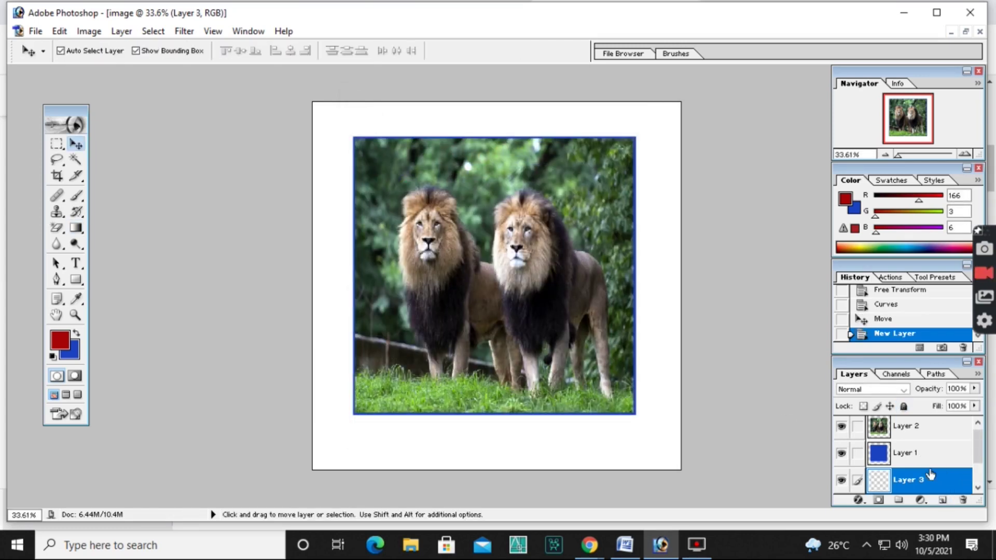
{"action": "key", "text": "alt+bracketleft"}
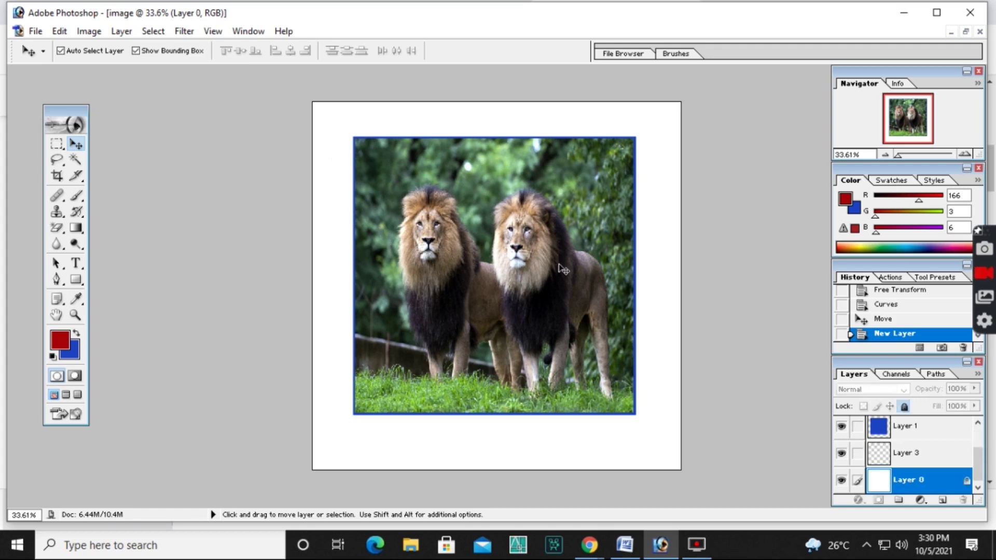
{"action": "left_click", "coordinate": [936, 458]}
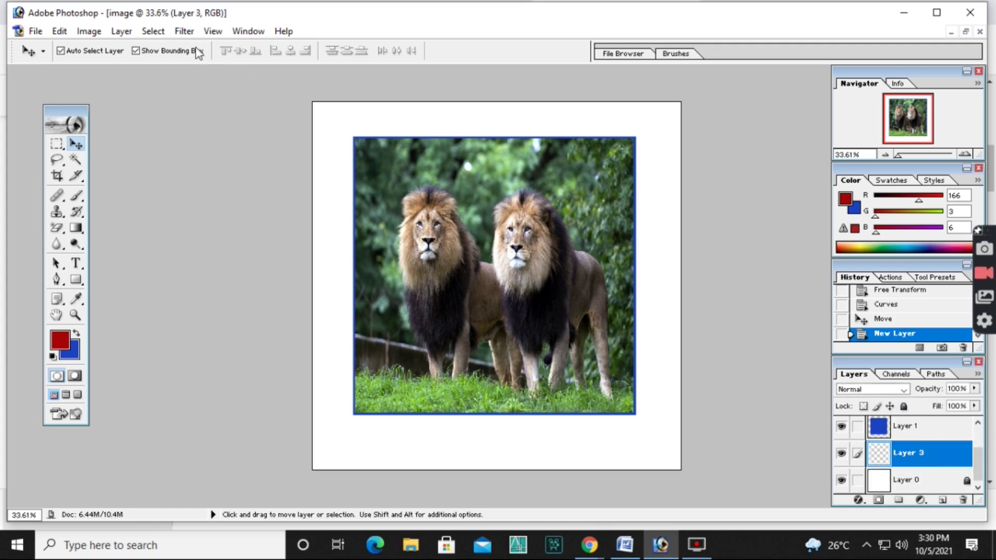
{"action": "left_click", "coordinate": [56, 142]}
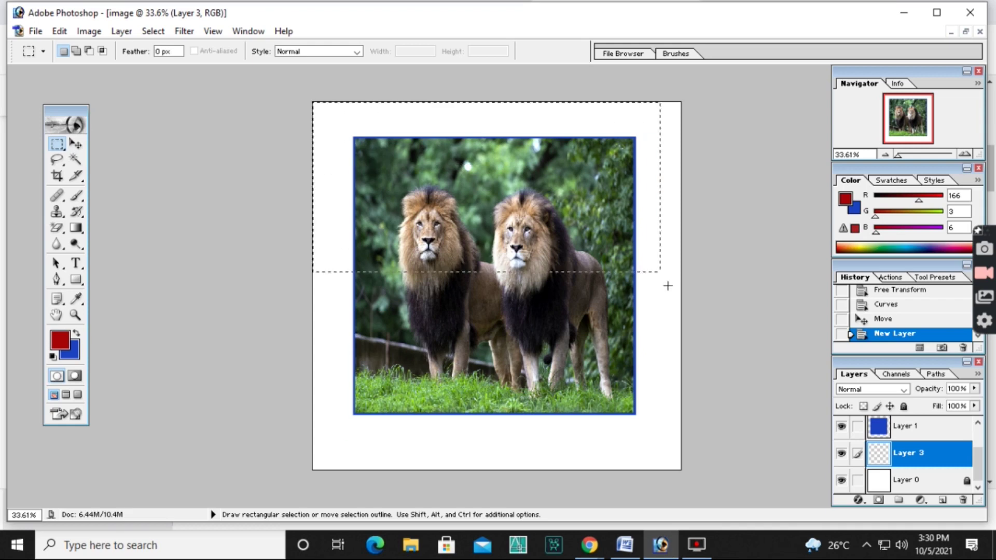
{"action": "left_click_drag", "start_coordinate": [669, 285], "coordinate": [683, 470]}
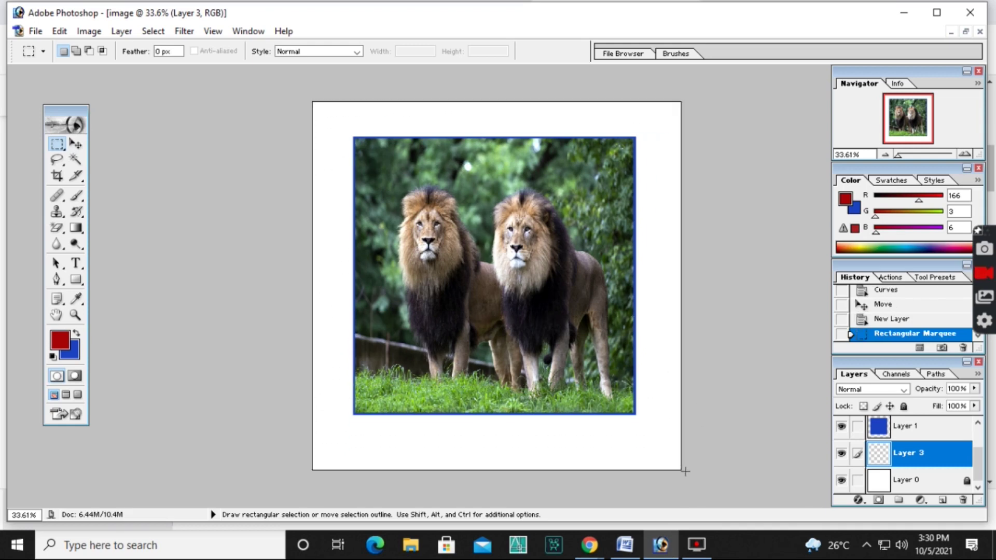
{"action": "left_click", "coordinate": [76, 146]}
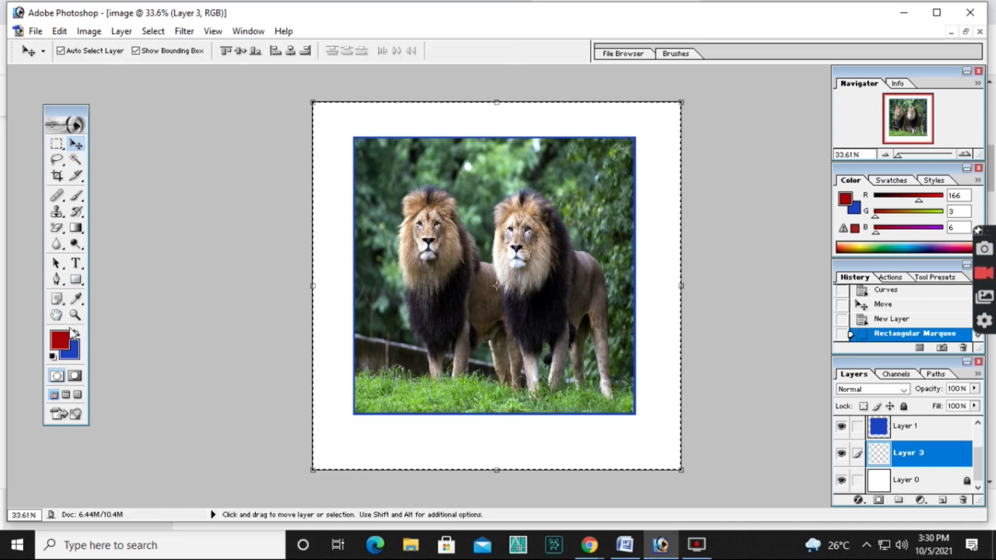
Set the foreground colour to white and fill Layer 3 with white
{"action": "left_click", "coordinate": [64, 344]}
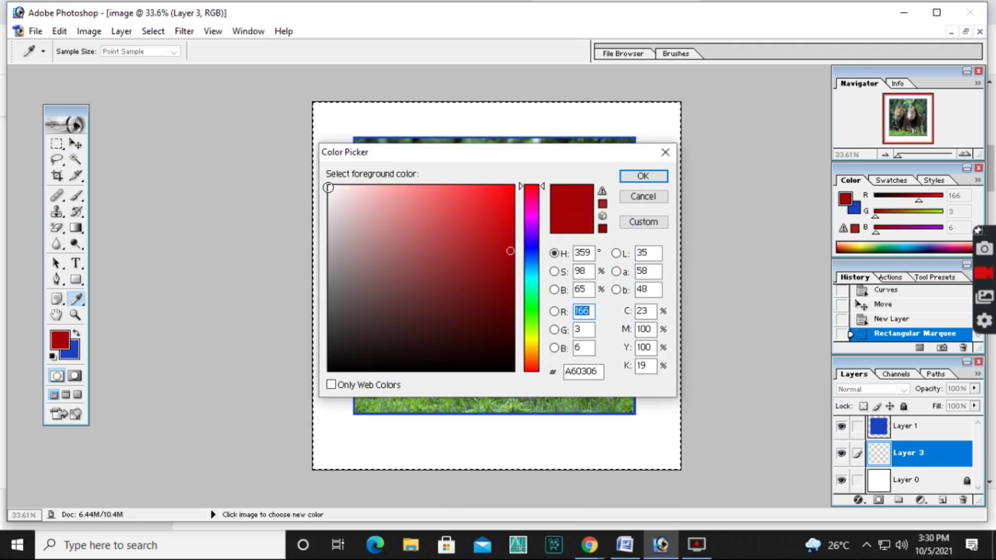
{"action": "left_click", "coordinate": [329, 188]}
{"action": "left_click", "coordinate": [654, 177]}
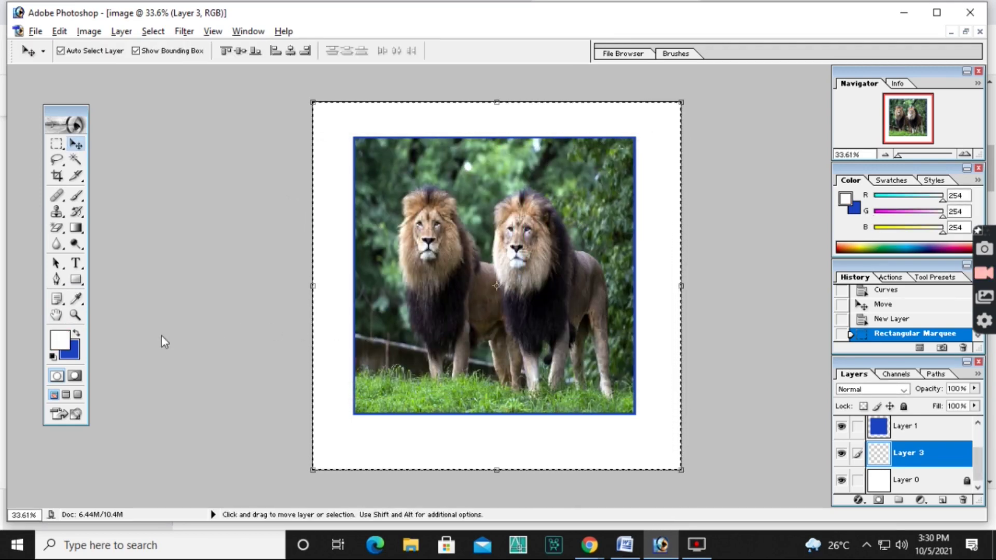
{"action": "left_click", "coordinate": [81, 334]}
{"action": "key", "text": "alt+BackSpace"}
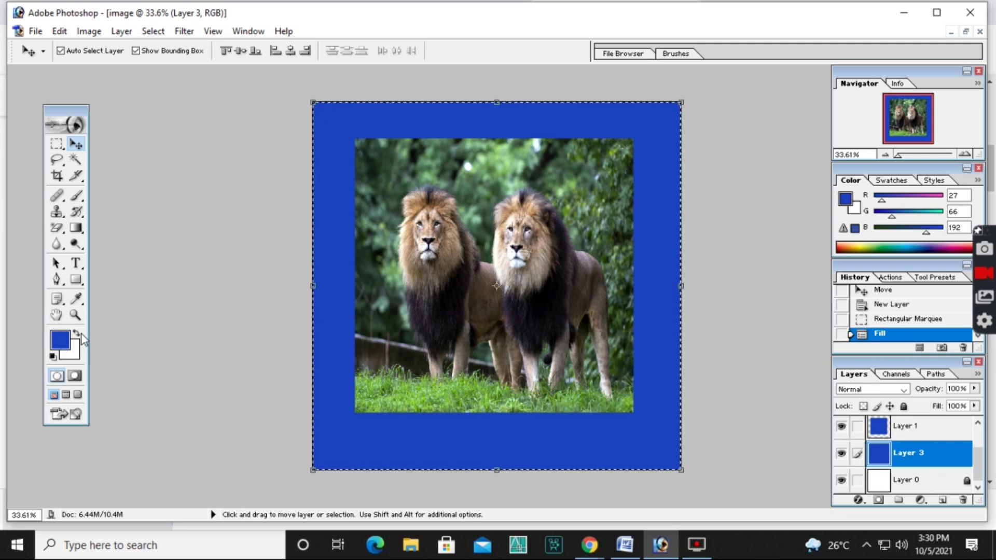
{"action": "key", "text": "ctrl+BackSpace"}
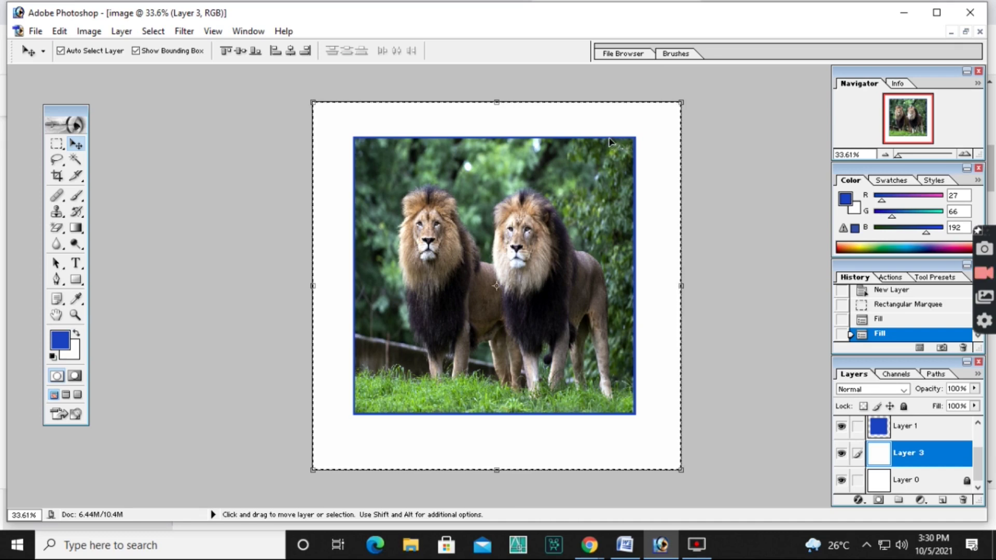
Deselect and drag a diagonal Orange, Yellow, Orange gradient across Layer 3
{"action": "left_click", "coordinate": [154, 31]}
{"action": "left_click", "coordinate": [159, 64]}
{"action": "left_click", "coordinate": [76, 228]}
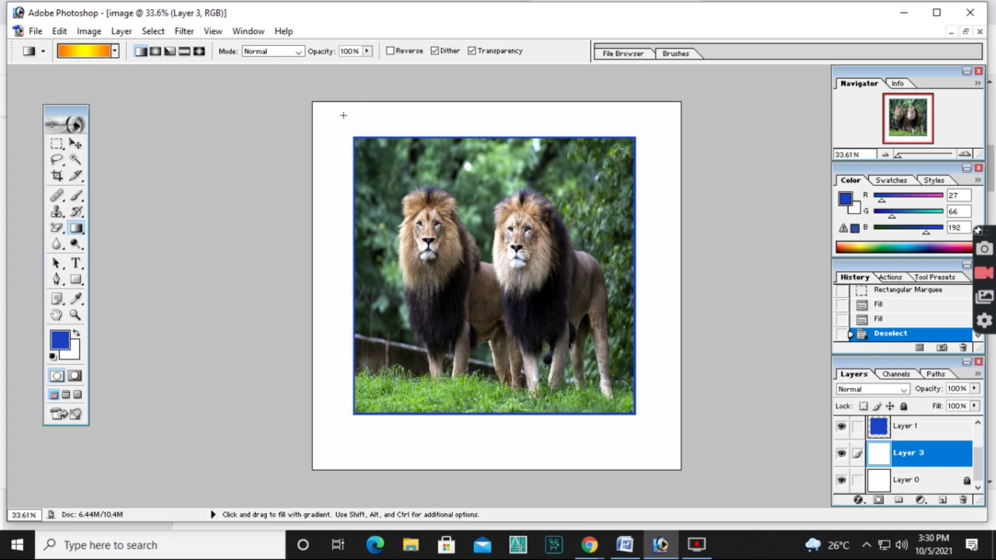
{"action": "left_click_drag", "start_coordinate": [342, 116], "coordinate": [653, 454]}
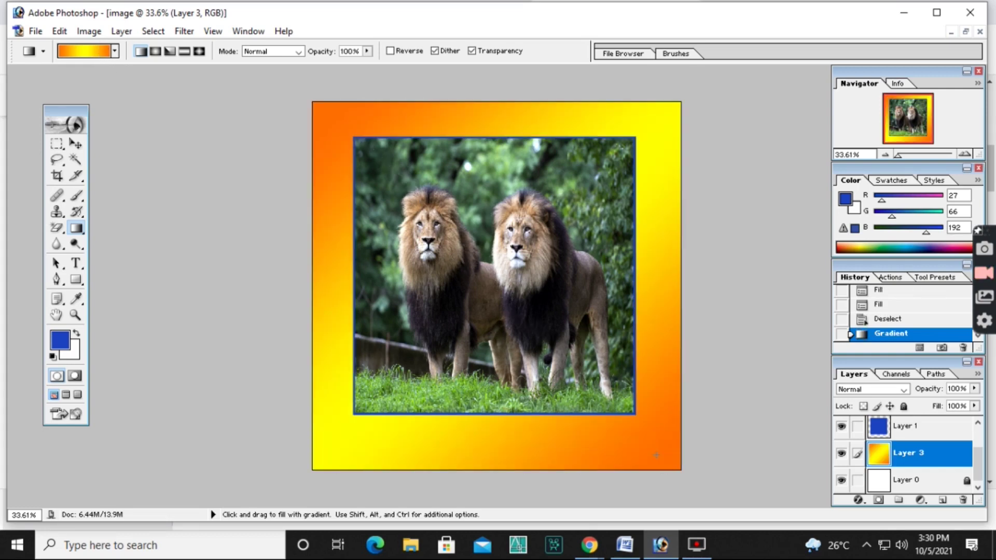